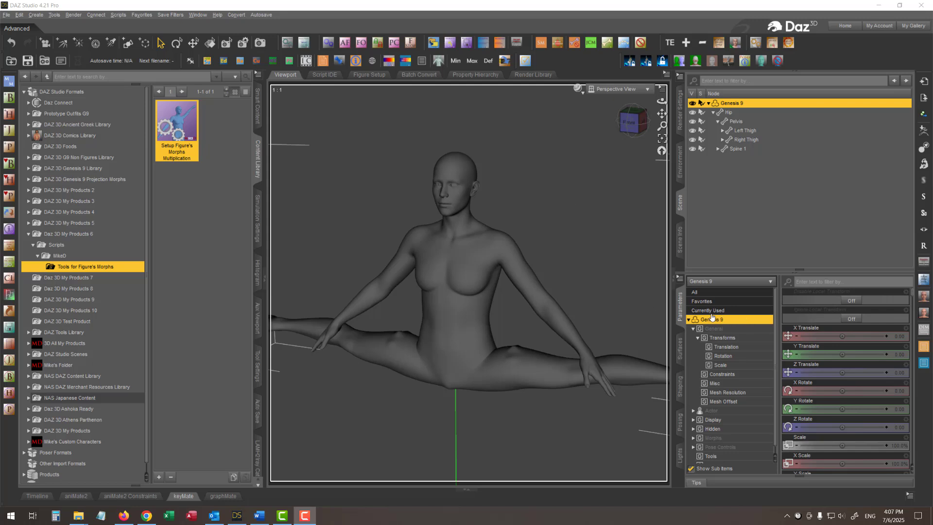
# - List the currently used parameters of Genesis 9 and turn on Edit Mode for them
pyautogui.click(709, 311)
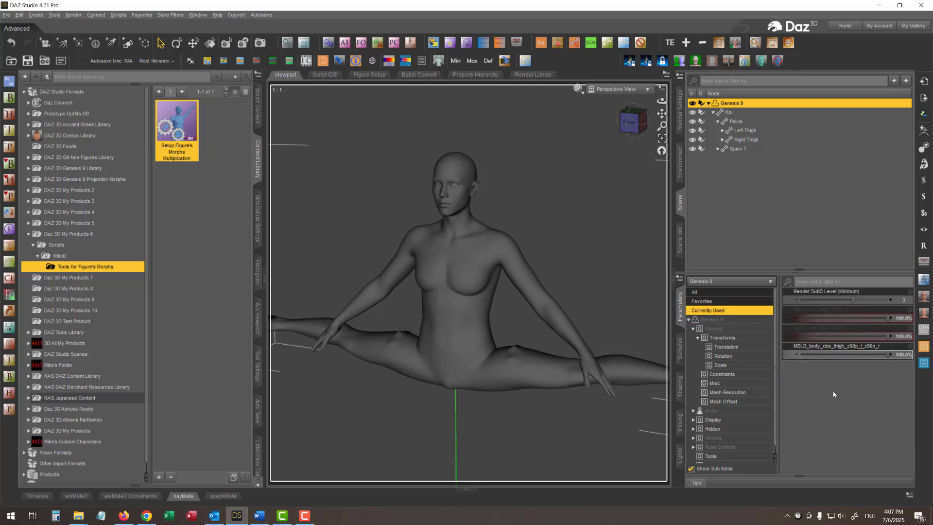
pyautogui.click(807, 349)
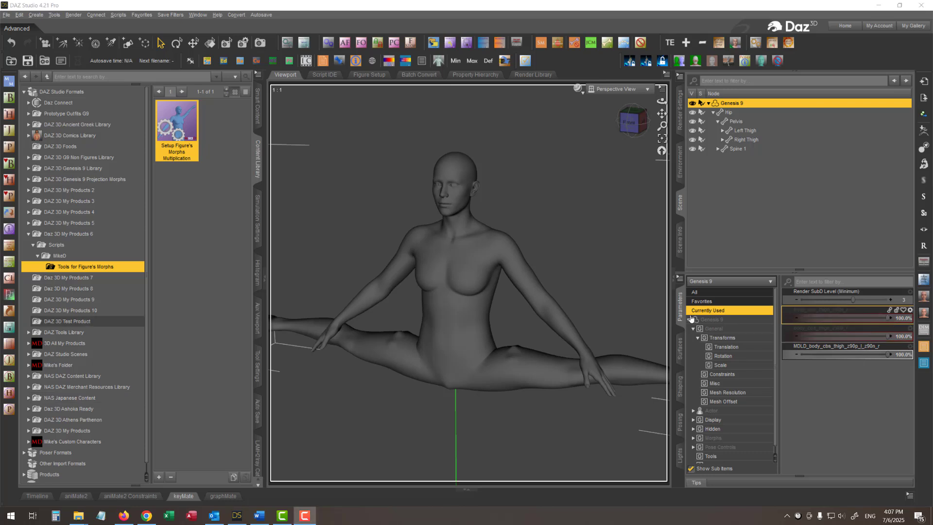
pyautogui.rightClick(801, 392)
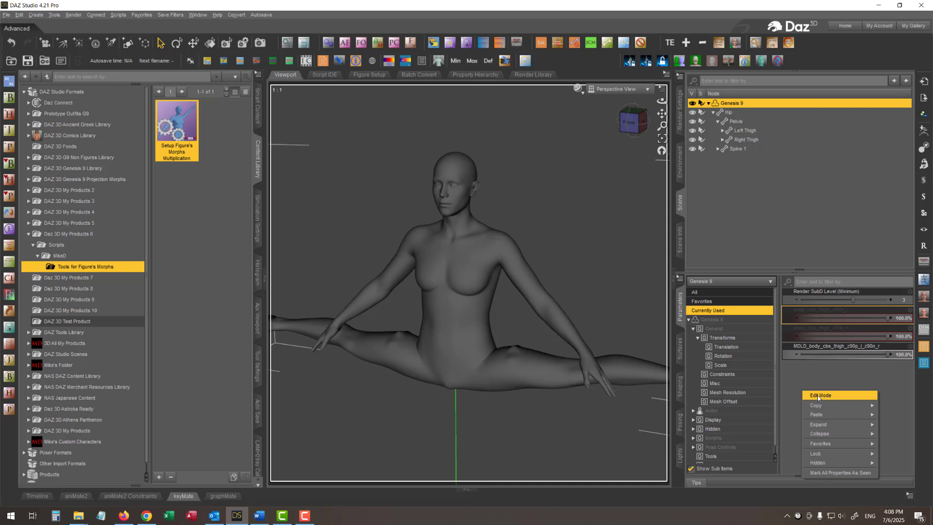
pyautogui.click(820, 396)
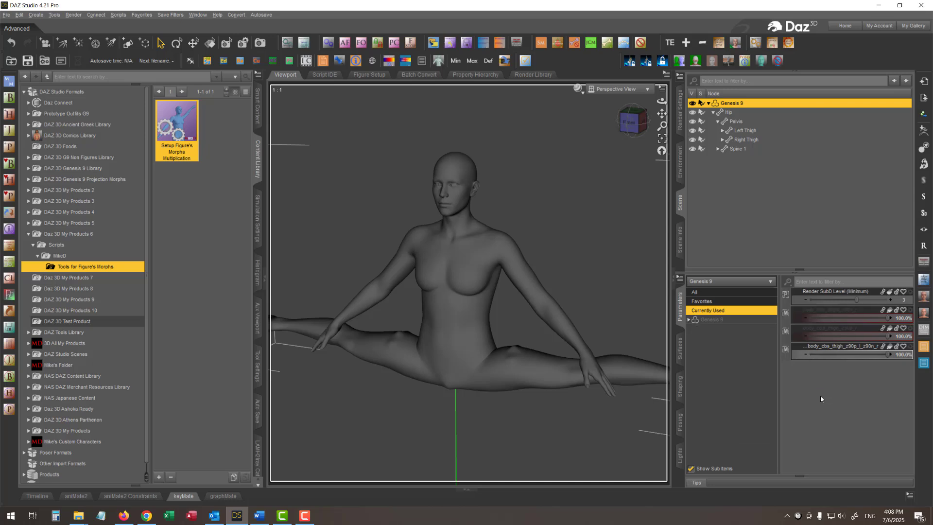
pyautogui.press('F10')
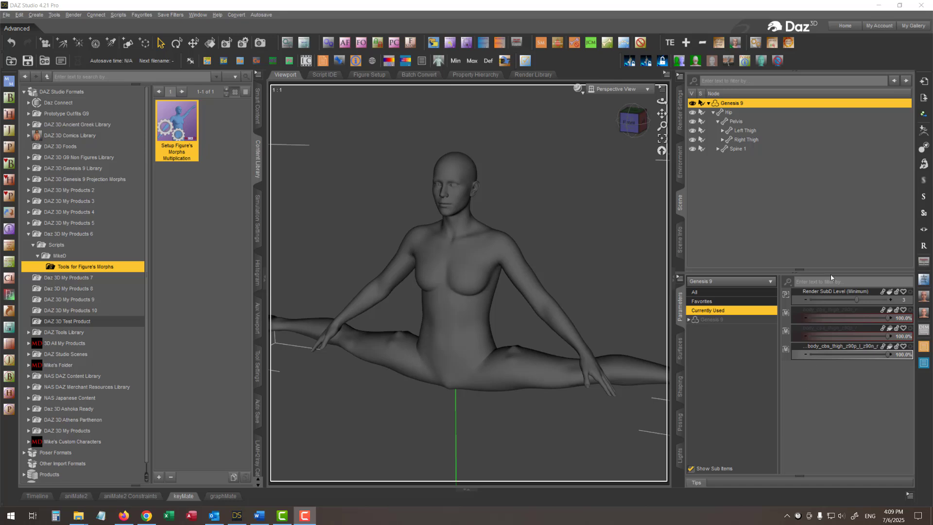
# - Find the figure's morph with the filter text "Devil", set MD My Little Devil to 100%, and return to the unfiltered currently used parameters
pyautogui.click(828, 280)
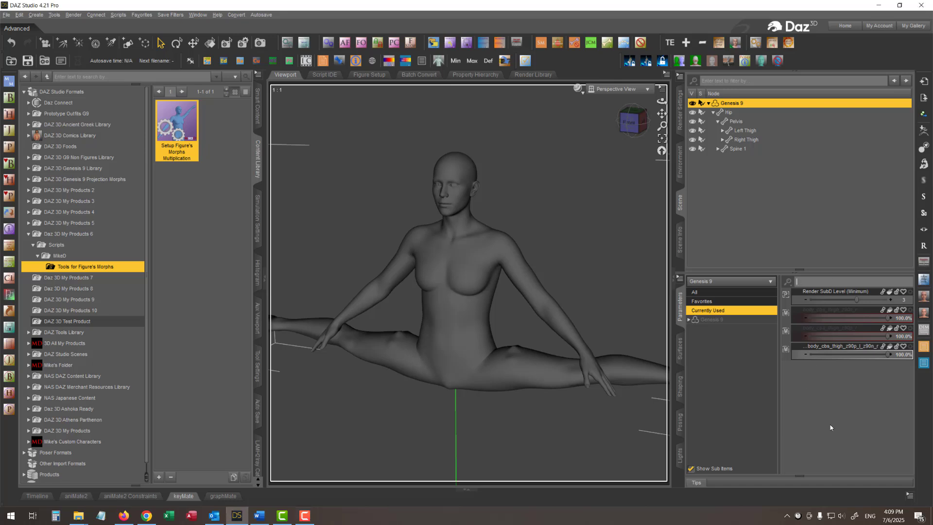
pyautogui.write('Devi')
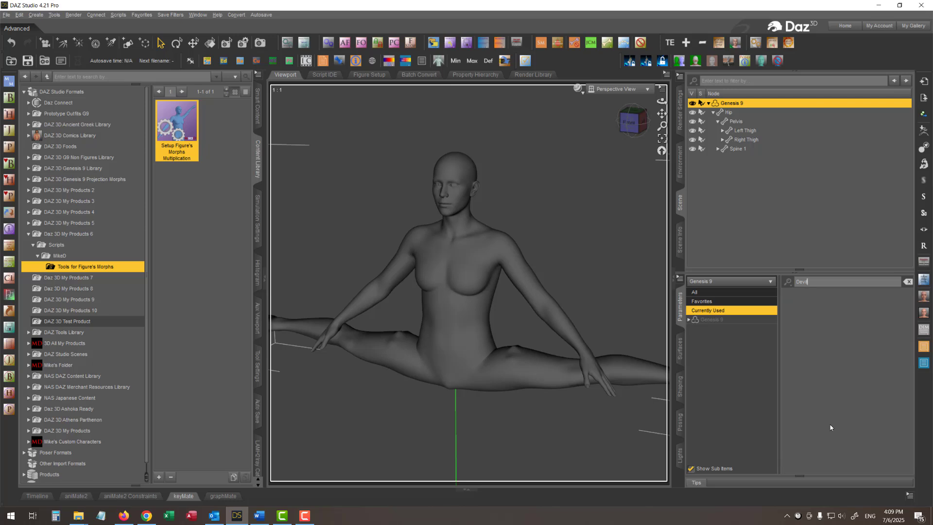
pyautogui.write('l')
pyautogui.click(734, 320)
pyautogui.click(688, 321)
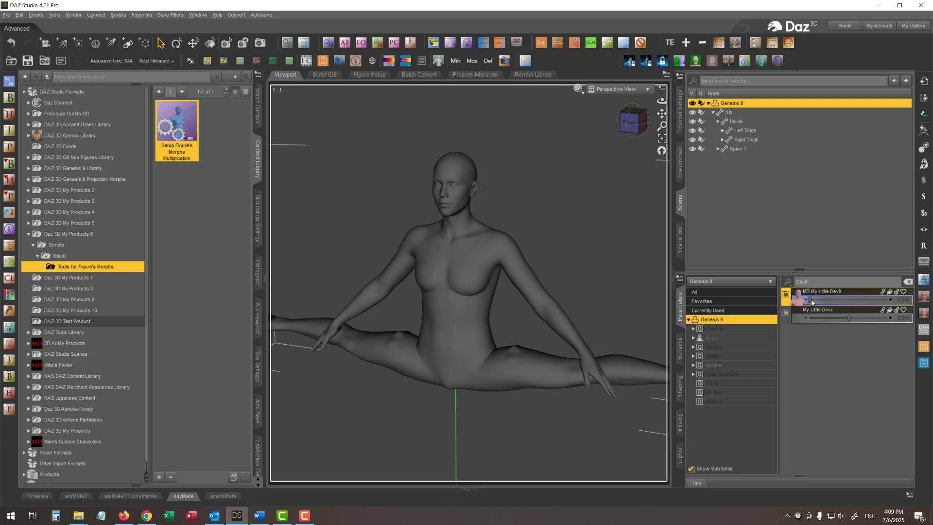
pyautogui.moveTo(818, 300); pyautogui.dragTo(889, 301)
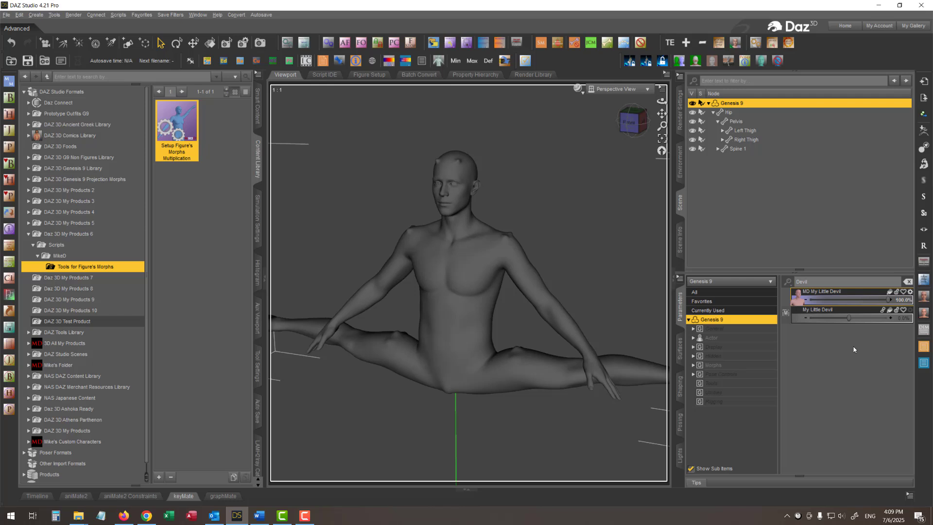
pyautogui.click(709, 311)
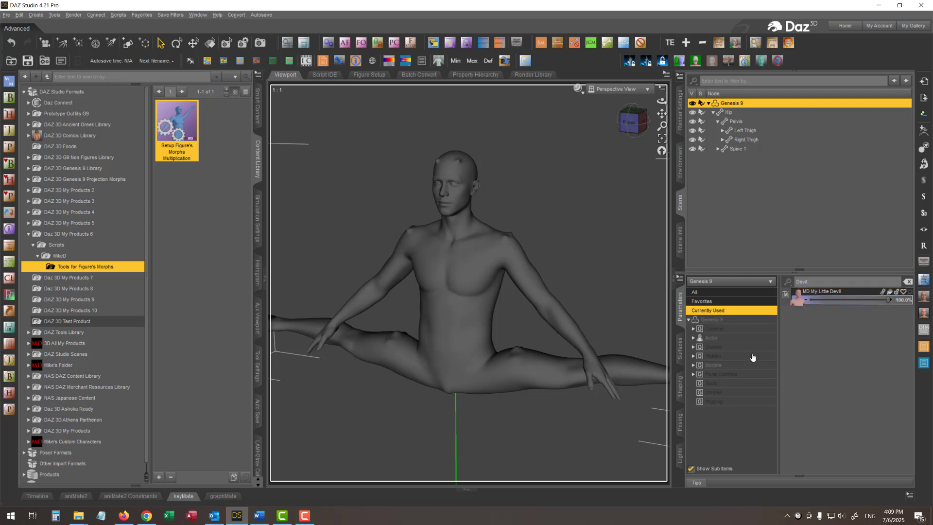
pyautogui.click(907, 281)
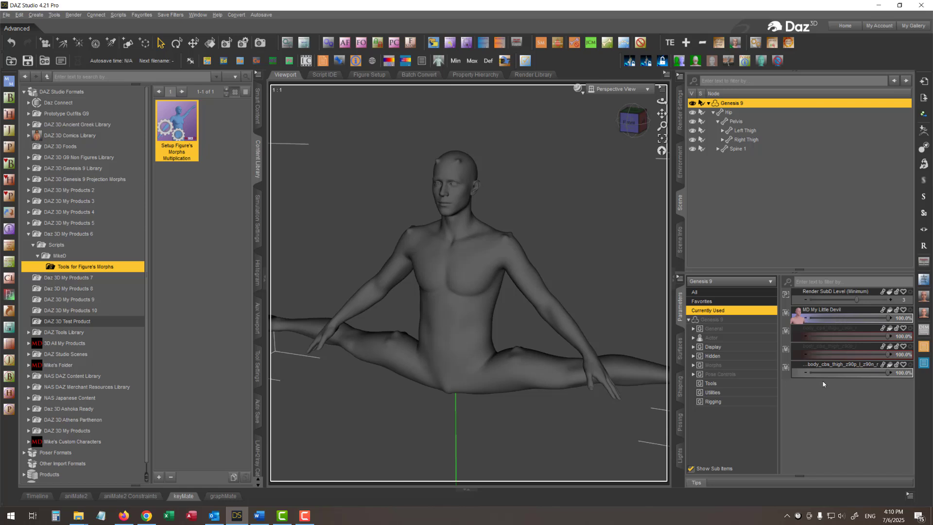
pyautogui.click(786, 368)
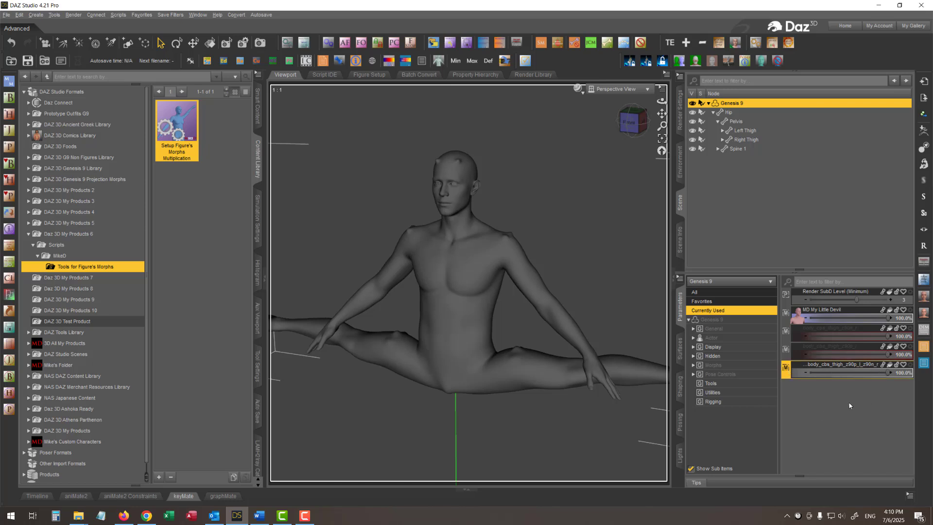
pyautogui.doubleClick(178, 131)
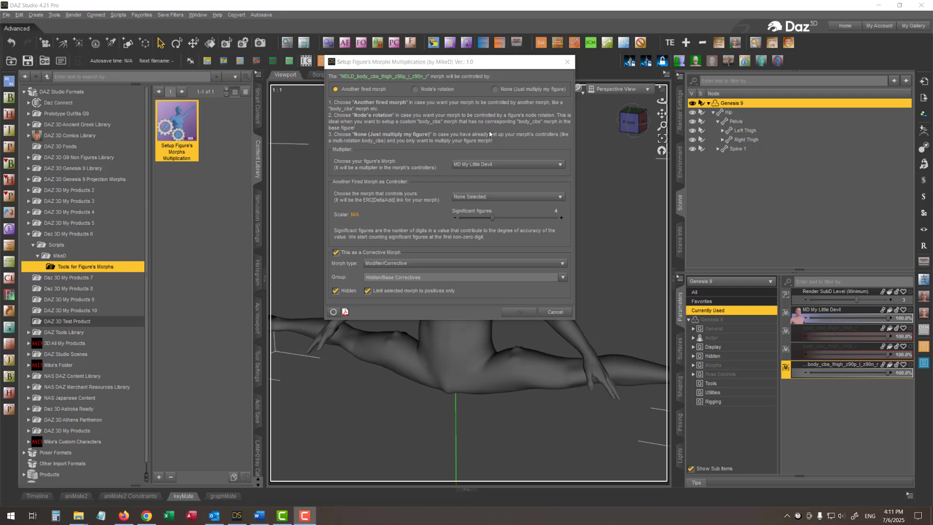
pyautogui.click(509, 166)
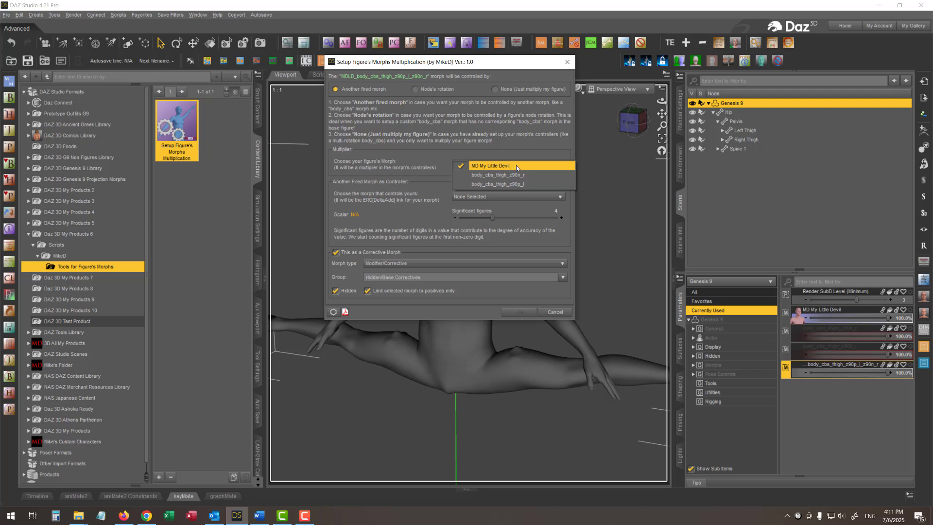
pyautogui.click(516, 165)
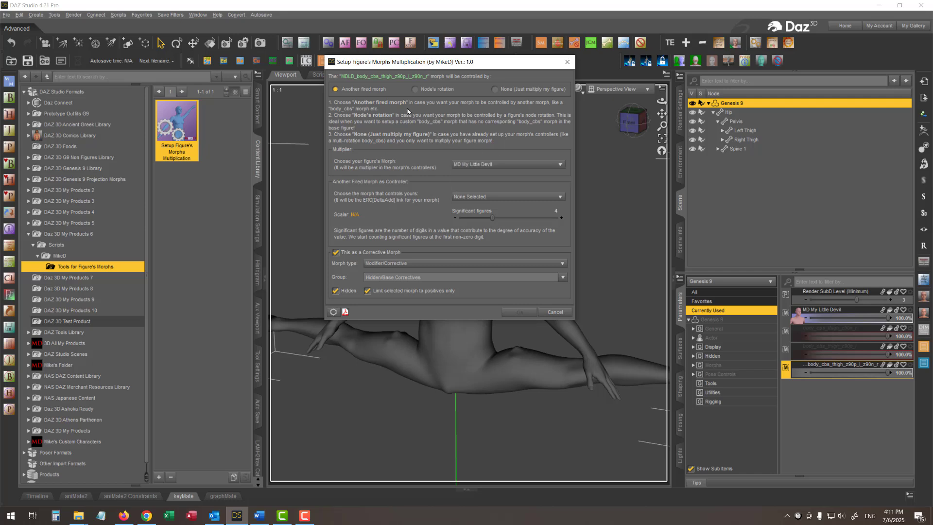
pyautogui.click(525, 91)
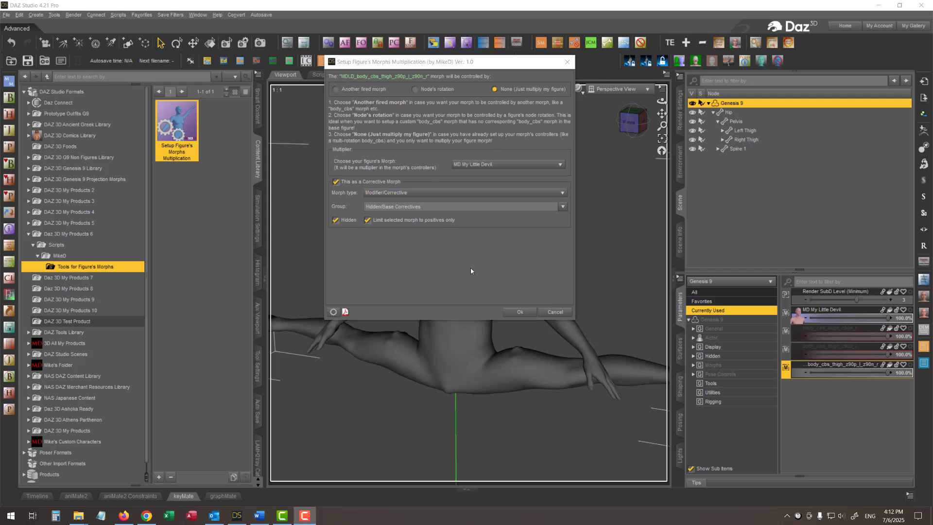
pyautogui.click(560, 314)
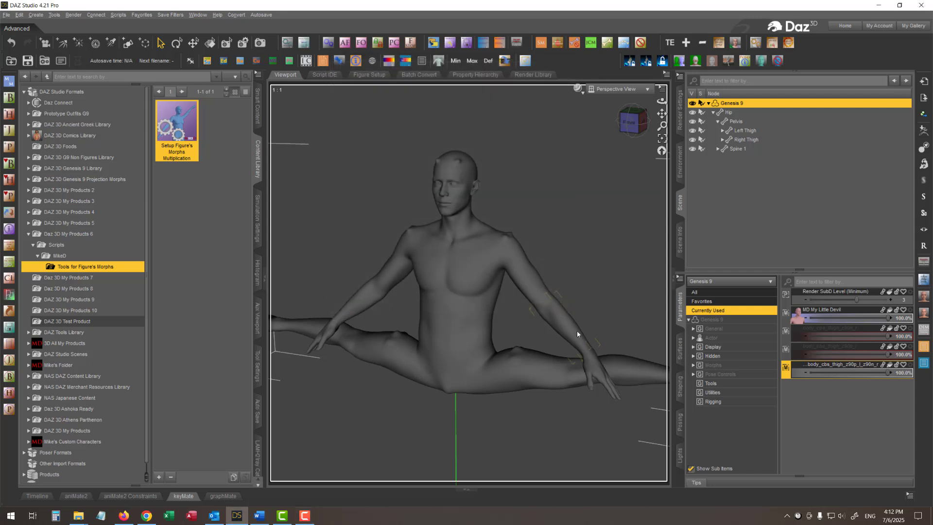
# - Set the Side-Side rotation of the left and right thighs to 0 to bring the legs out of the split
pyautogui.click(543, 368)
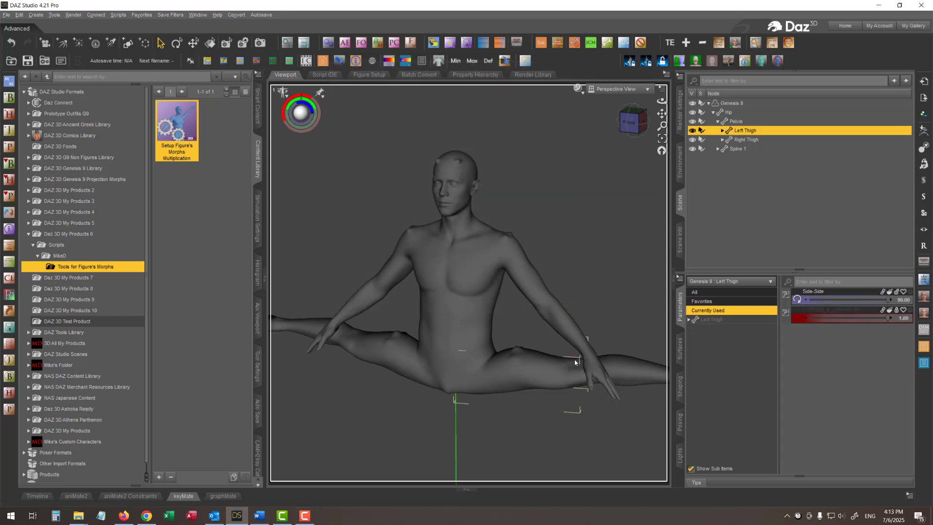
pyautogui.moveTo(837, 299)
pyautogui.mouseDown()
pyautogui.moveTo(826, 300)
pyautogui.moveTo(849, 301)
pyautogui.mouseUp()
pyautogui.click(390, 358)
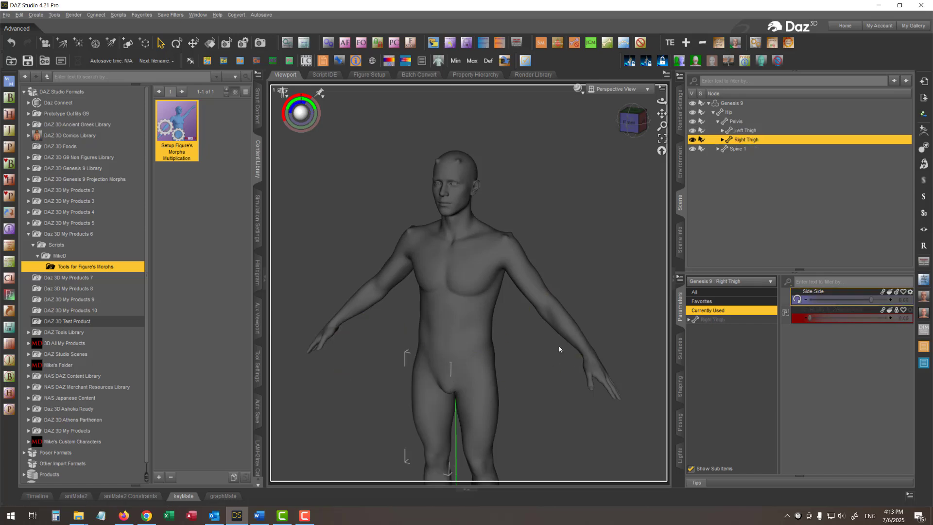
# - Set the Front-Back rotation of the left upper arm to -110
pyautogui.moveTo(662, 113); pyautogui.dragTo(662, 127)
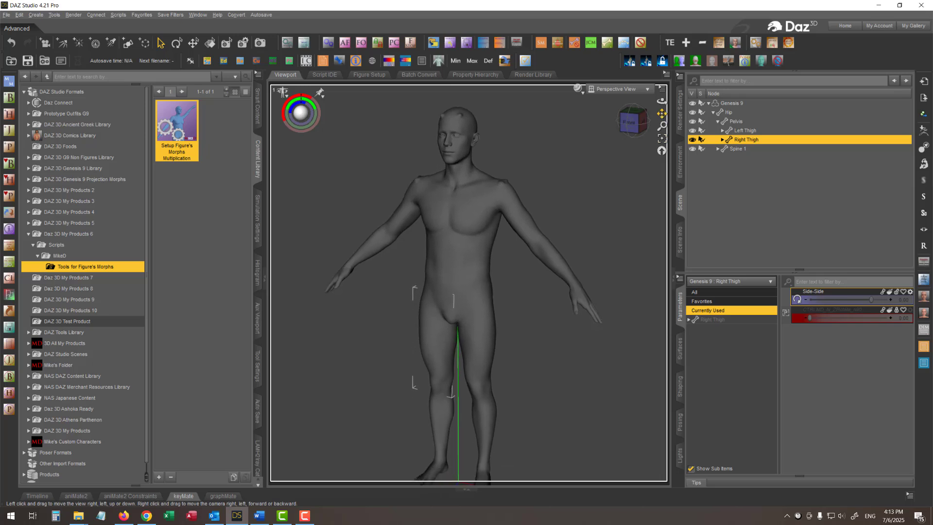
pyautogui.scroll(-2, 562, 353)
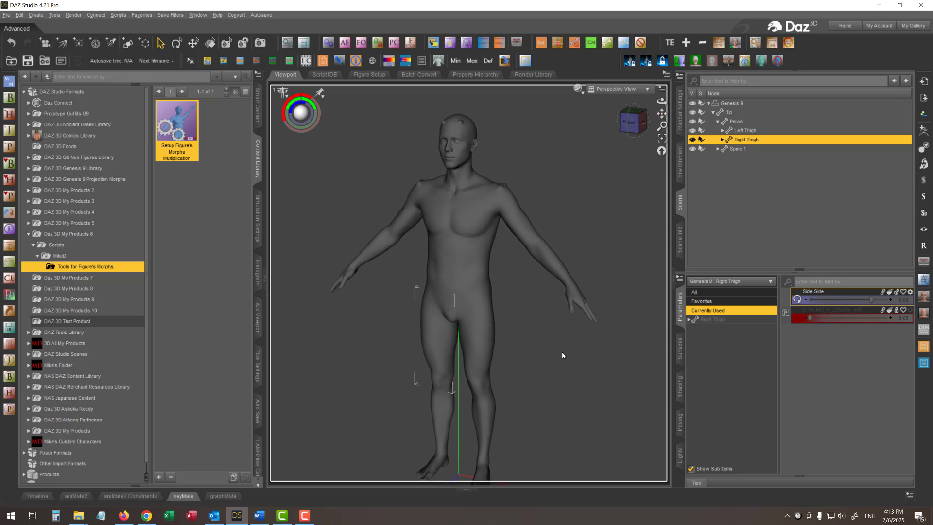
pyautogui.click(647, 126)
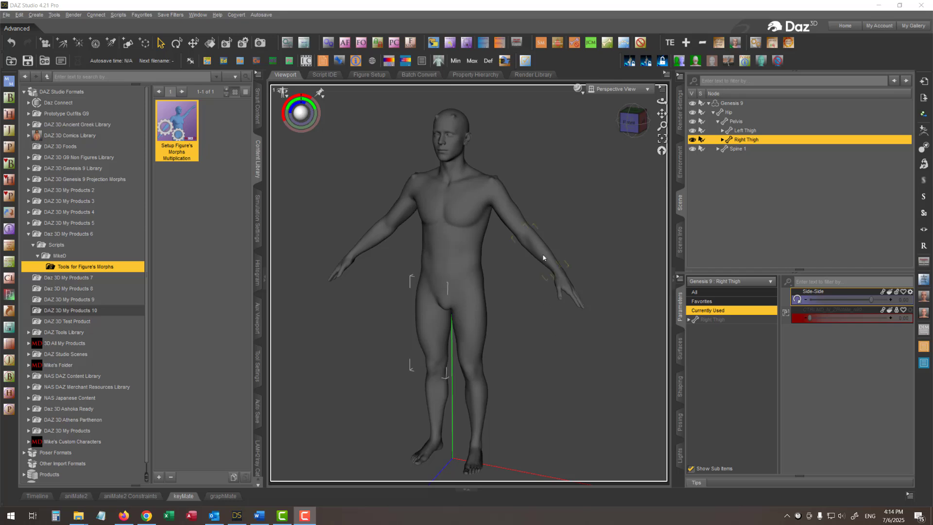
pyautogui.click(507, 214)
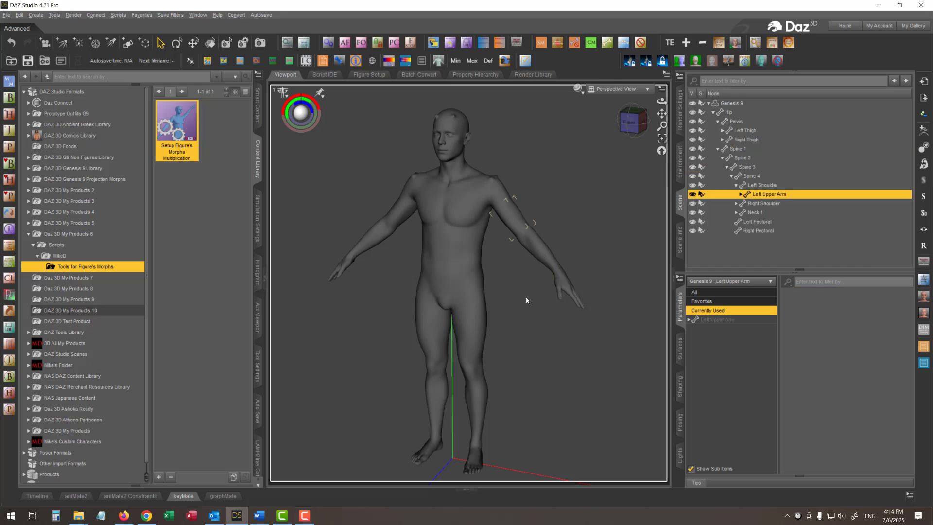
pyautogui.click(702, 320)
pyautogui.moveTo(861, 412); pyautogui.dragTo(797, 411)
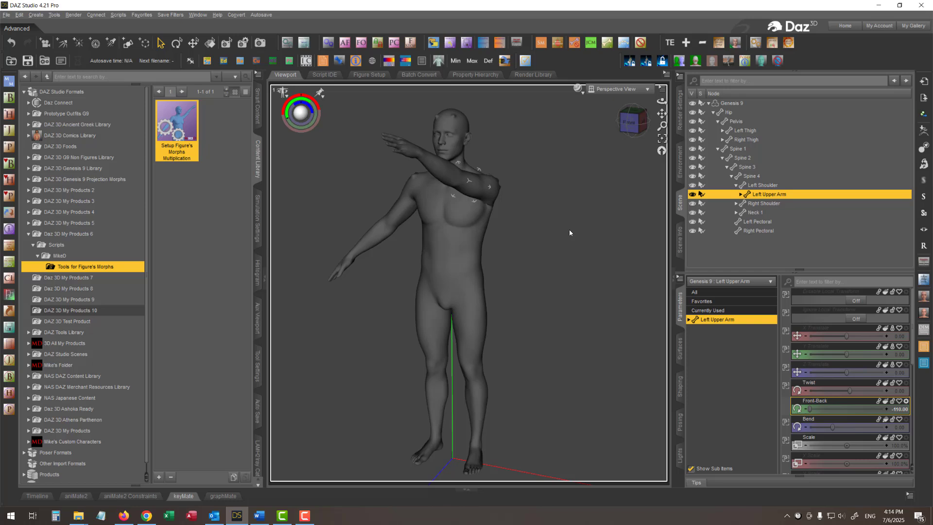
# - Load MDLD_body_cbs_upperarm_y110n_l.obj from the JCMs folder onto the figure with Morph Loader Pro
pyautogui.click(632, 112)
pyautogui.moveTo(631, 112)
pyautogui.mouseDown()
pyautogui.moveTo(631, 122)
pyautogui.moveTo(653, 121)
pyautogui.moveTo(634, 122)
pyautogui.mouseUp()
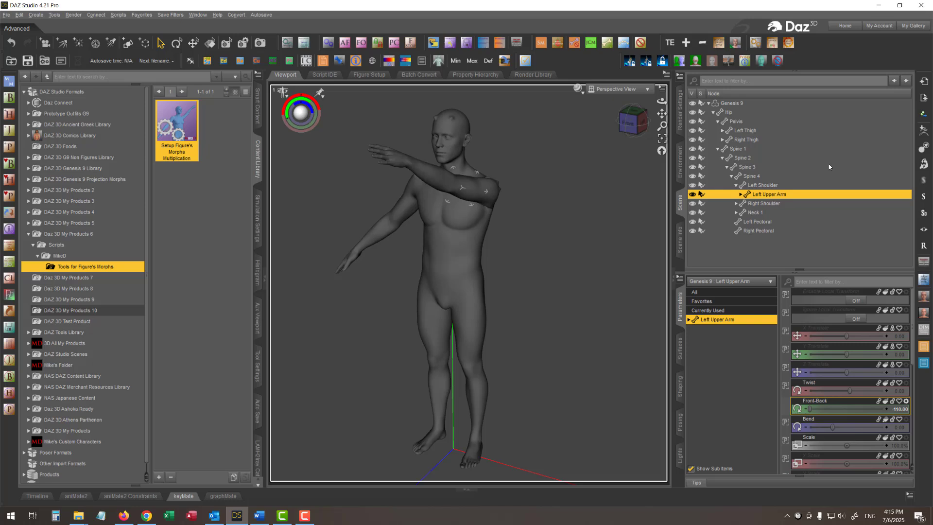
pyautogui.click(923, 163)
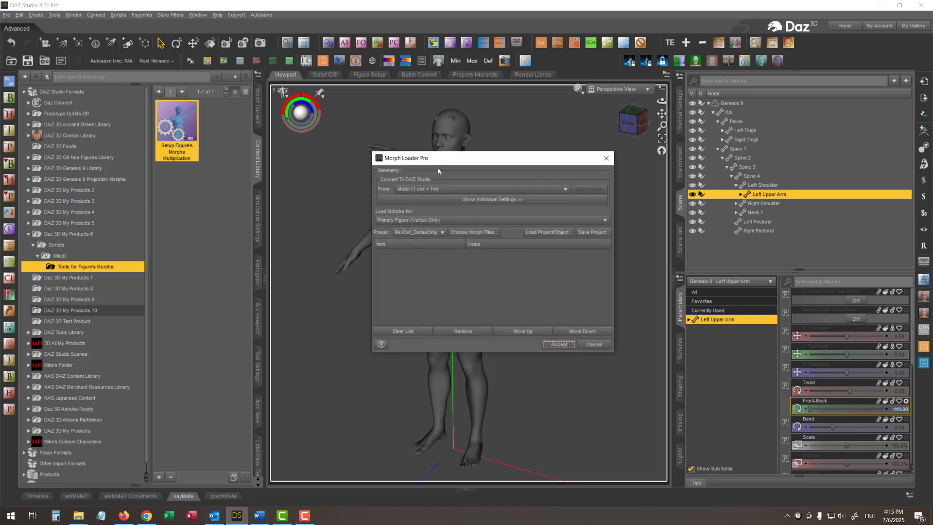
pyautogui.click(472, 232)
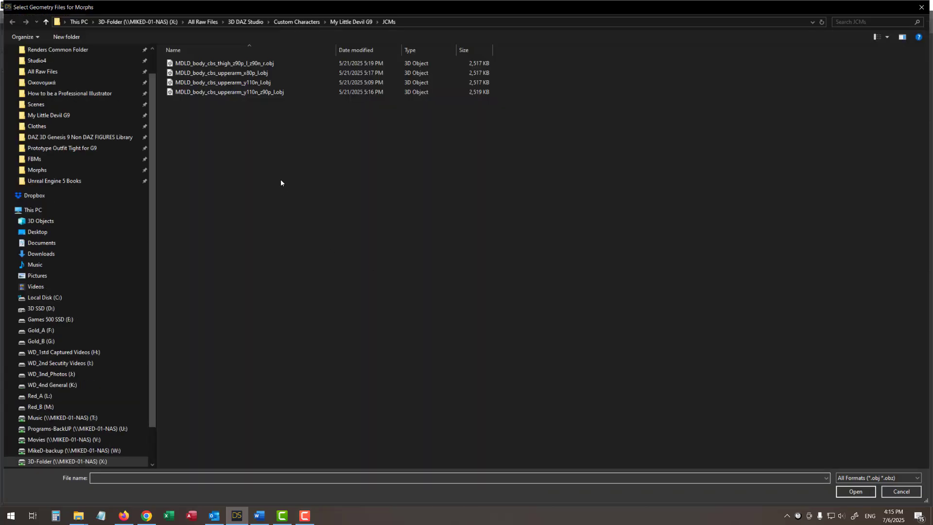
pyautogui.click(222, 83)
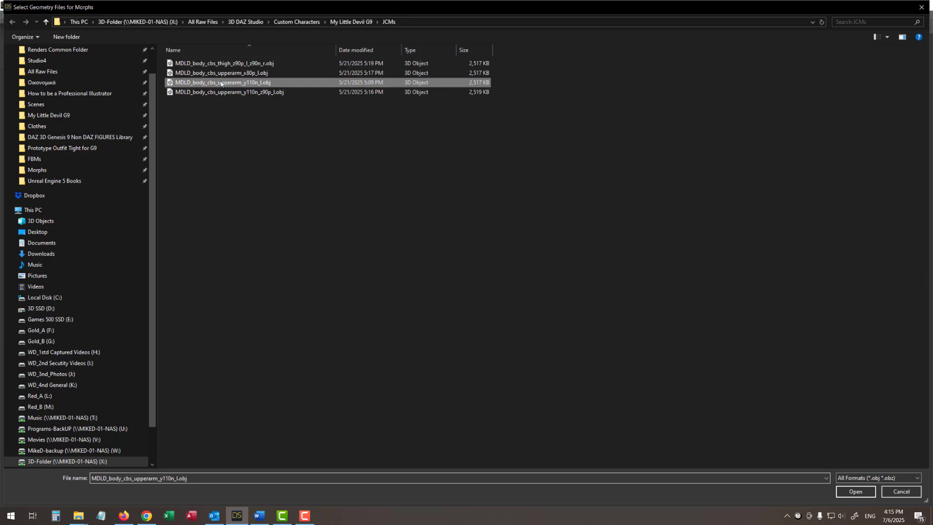
pyautogui.click(855, 491)
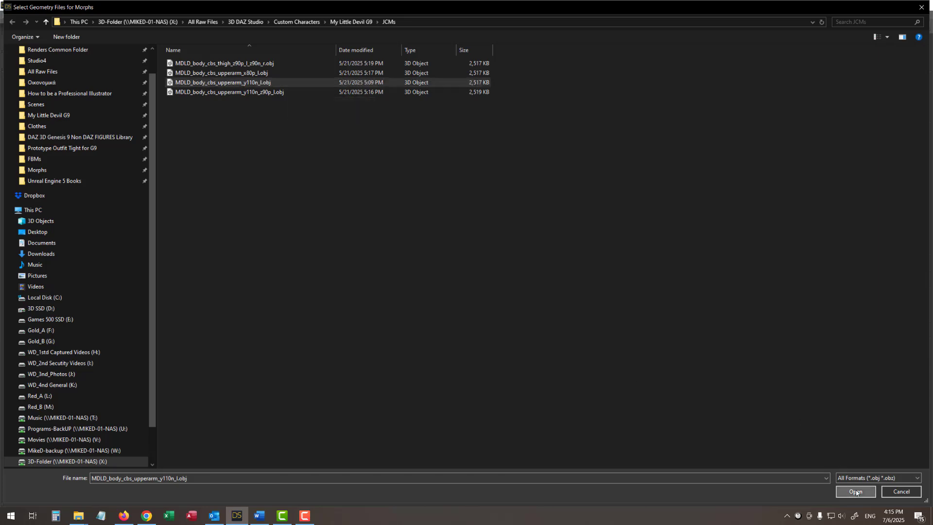
pyautogui.click(379, 253)
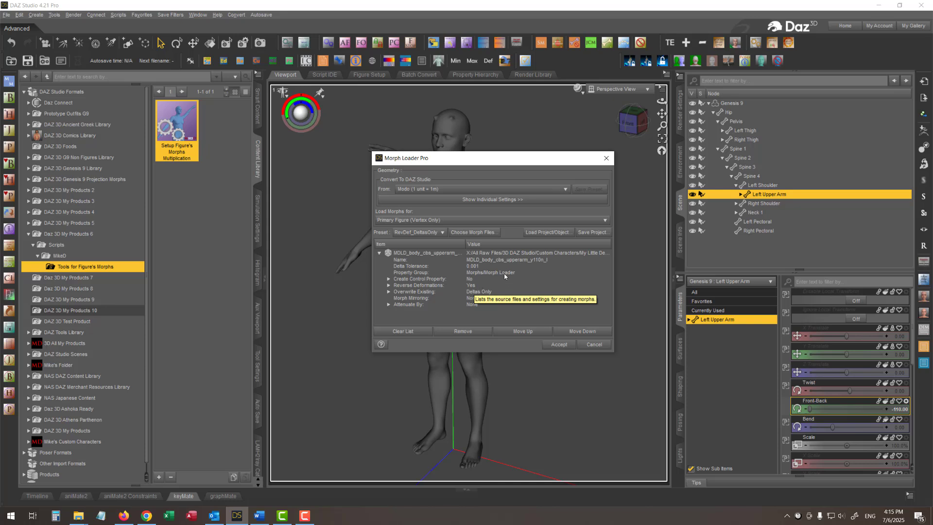
pyautogui.click(557, 344)
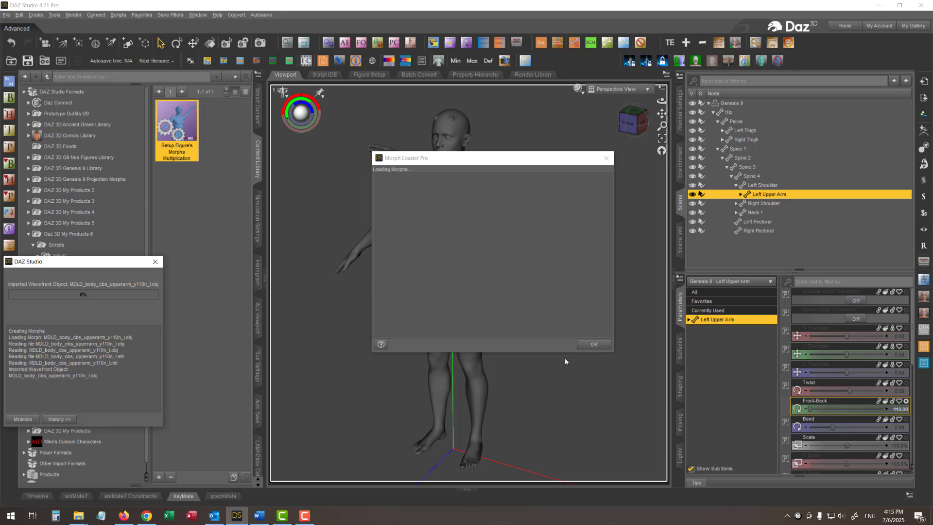
pyautogui.click(595, 344)
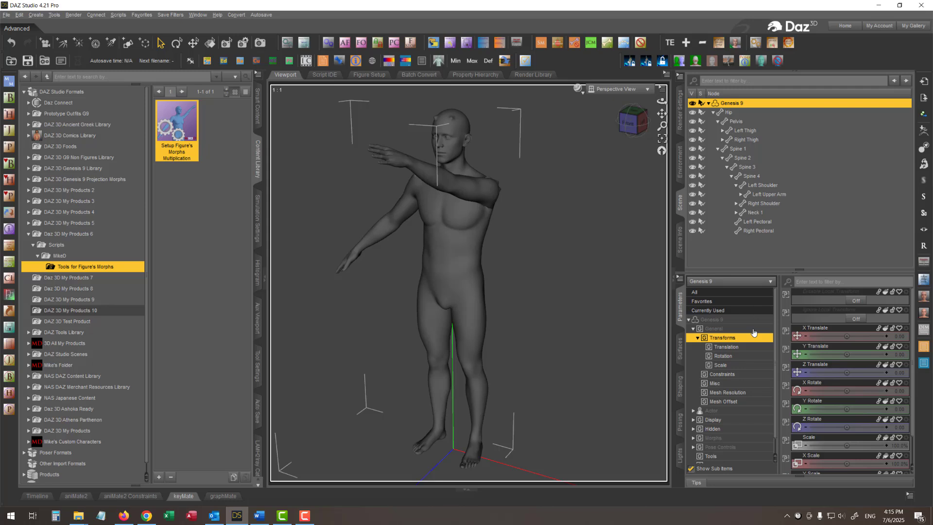
# - Select the loaded MDLD_body_cbs_upperarm_y110n_l morph among the figure's morphs and run the Setup Figure's Morphs Multiplication script on it
pyautogui.click(720, 422)
pyautogui.click(694, 422)
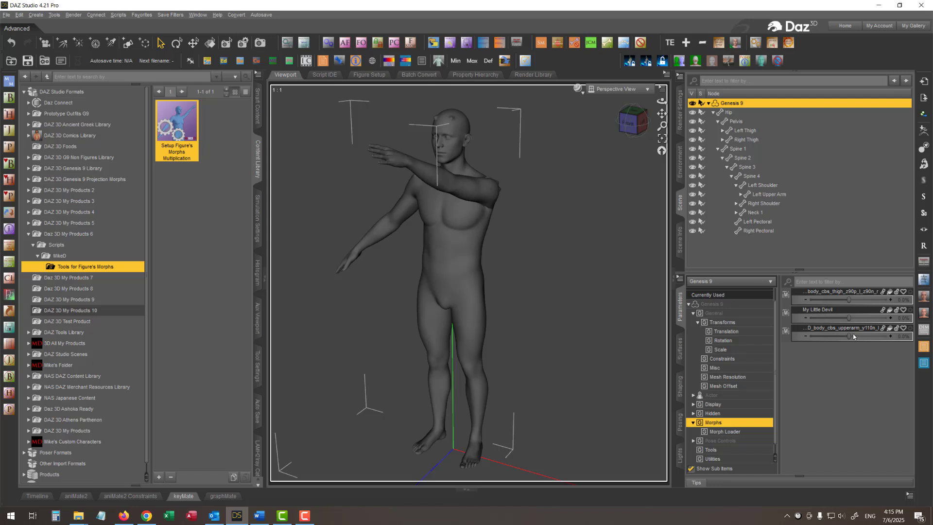
pyautogui.click(785, 333)
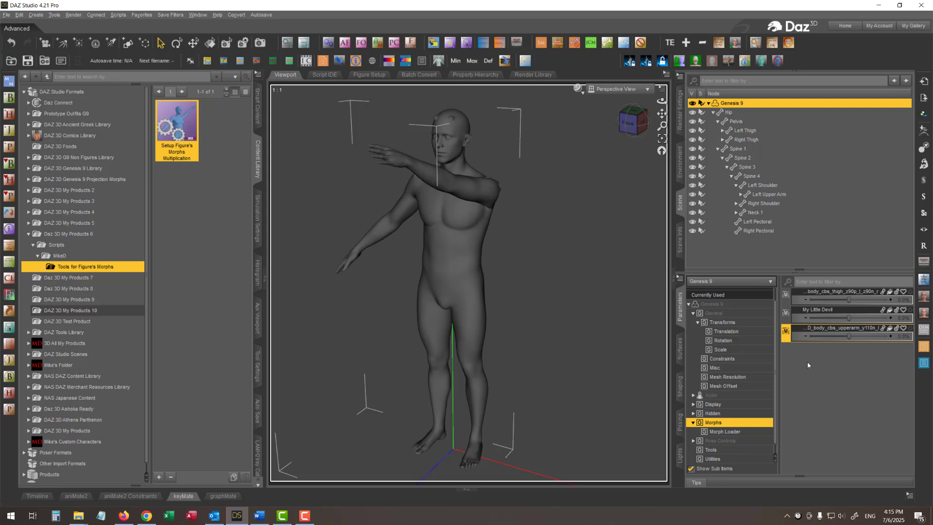
pyautogui.doubleClick(192, 138)
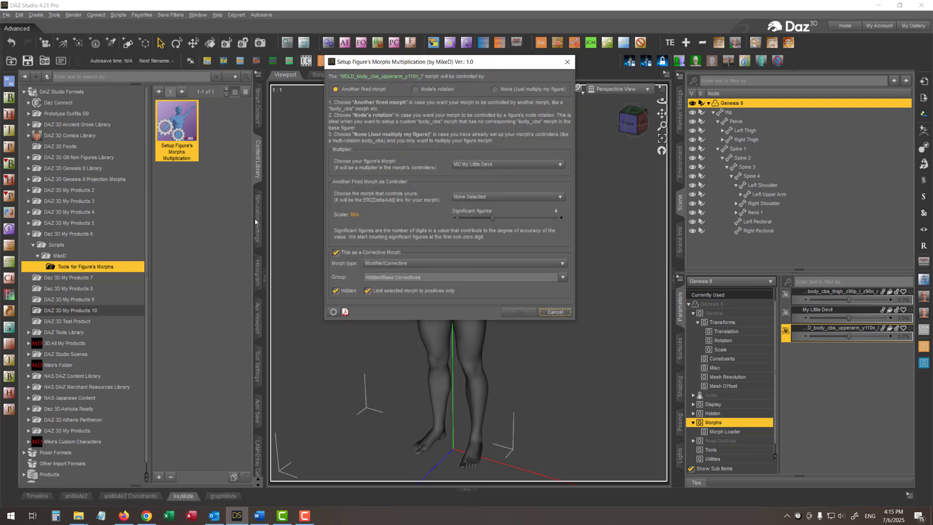
# - Set body_cbs_upperarm_y110n_l as the fired morph controlling the corrective, with MD My Little Devil as multiplier, and apply the setup
pyautogui.click(359, 91)
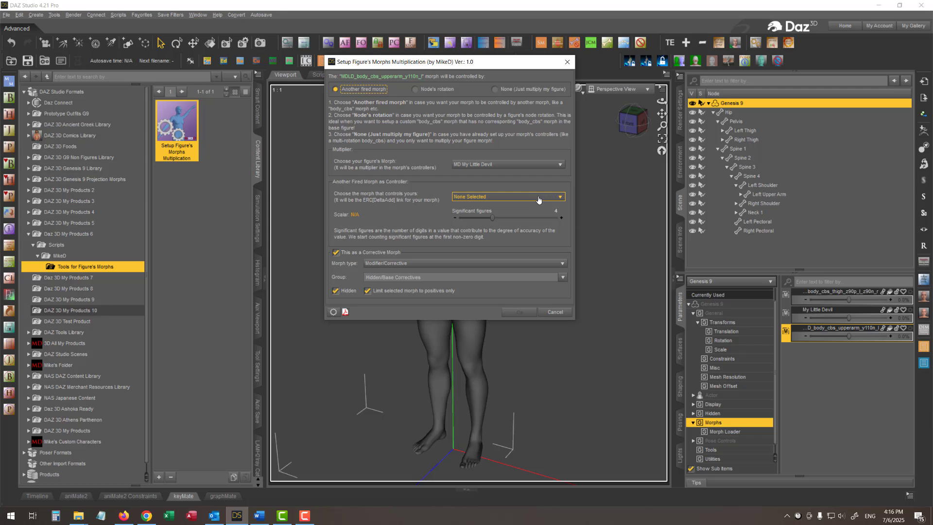
pyautogui.click(518, 198)
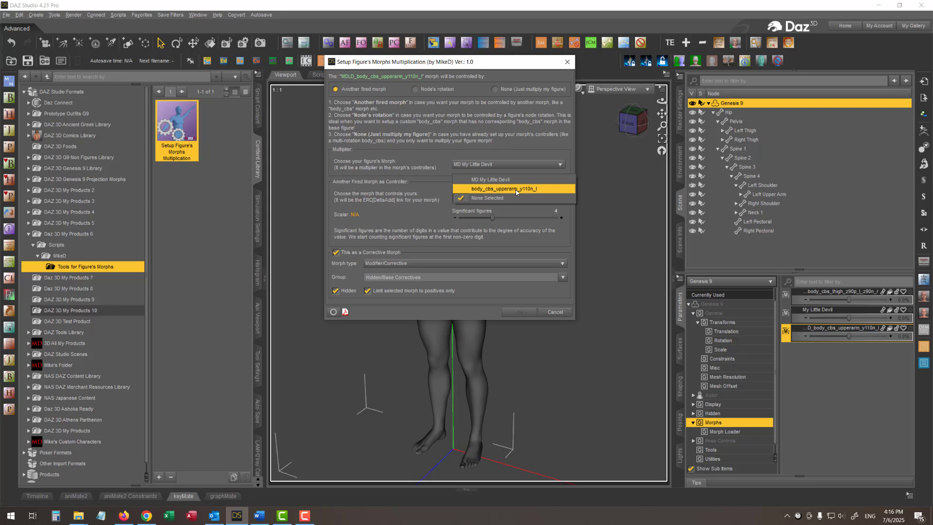
pyautogui.click(516, 190)
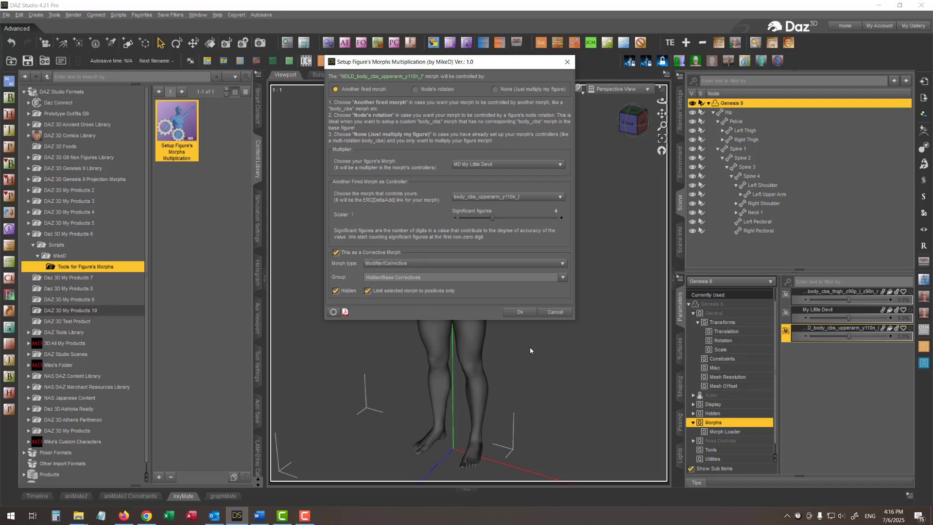
pyautogui.click(521, 314)
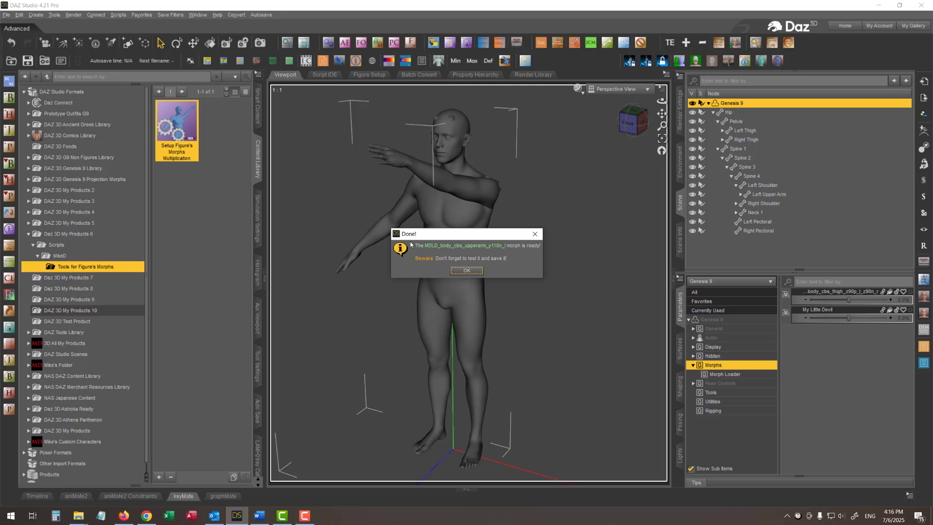
pyautogui.click(467, 270)
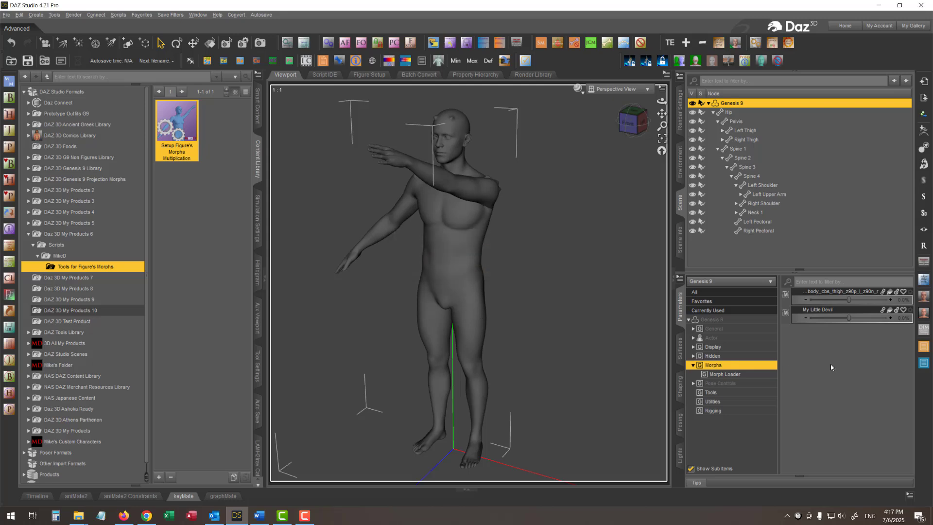
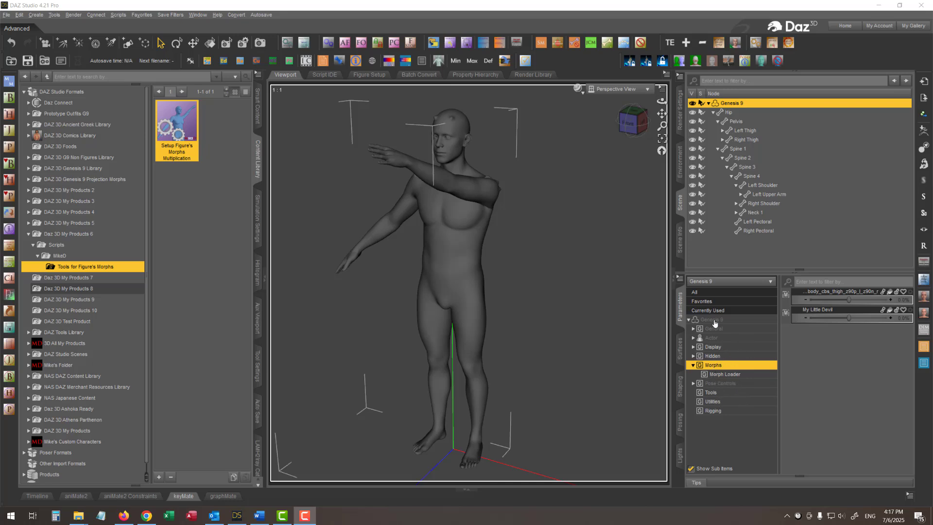
# - Filter the figure's hidden properties by "md" and show the MDLD upper arm corrective in the Property Hierarchy
pyautogui.click(707, 358)
pyautogui.click(693, 355)
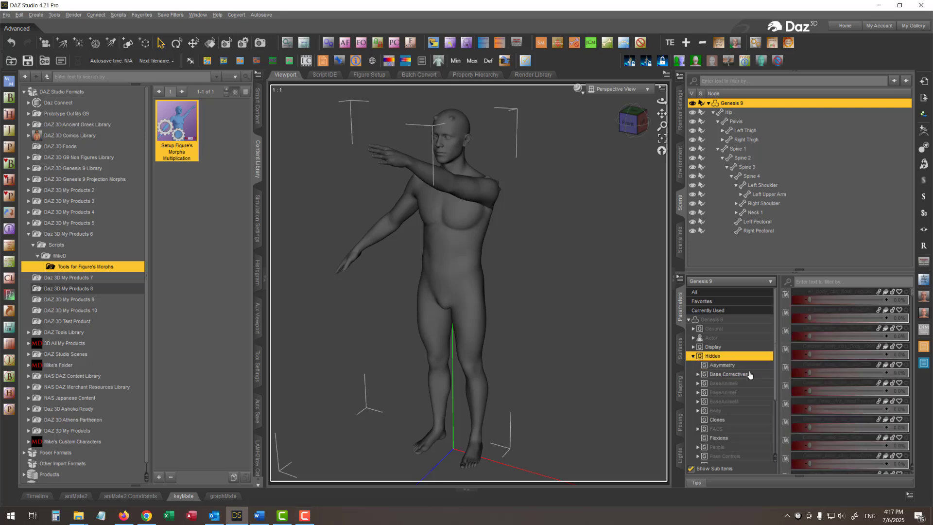
pyautogui.scroll(-3, 742, 401)
pyautogui.scroll(3, 741, 401)
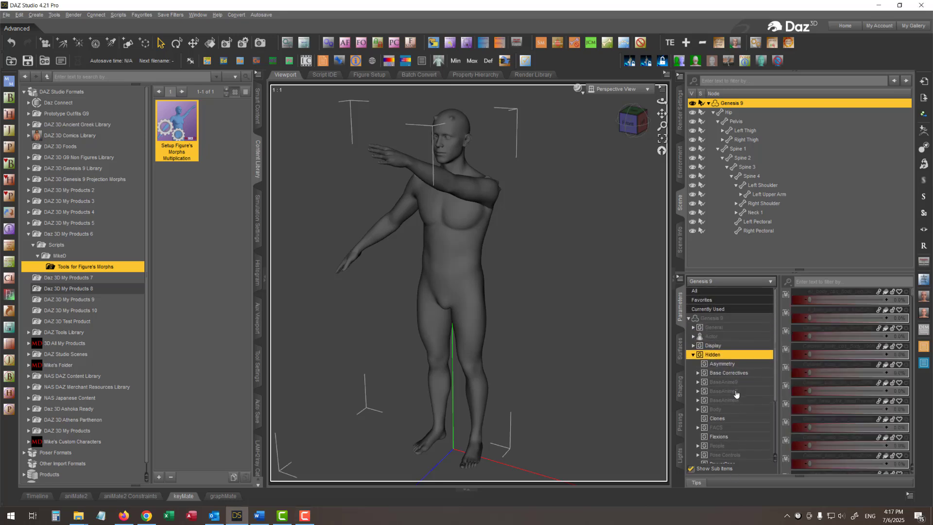
pyautogui.click(847, 283)
pyautogui.write('md')
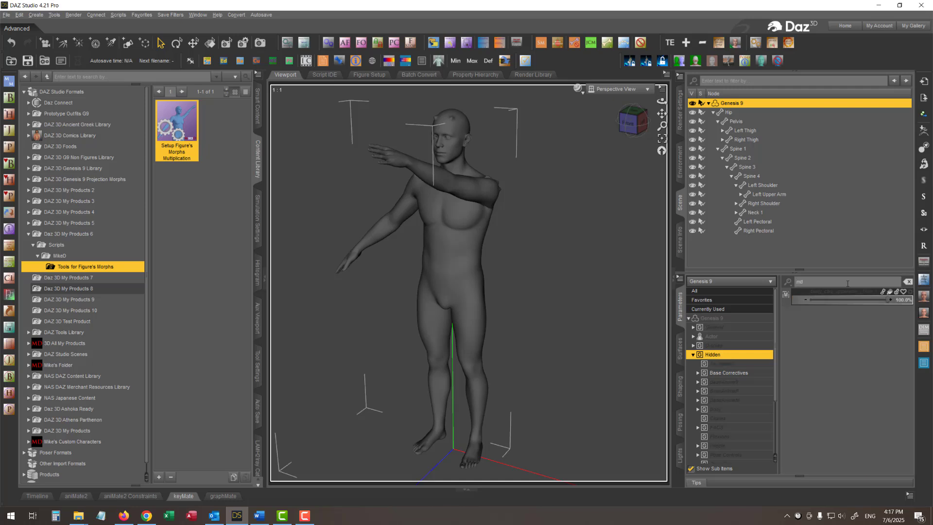
pyautogui.rightClick(788, 301)
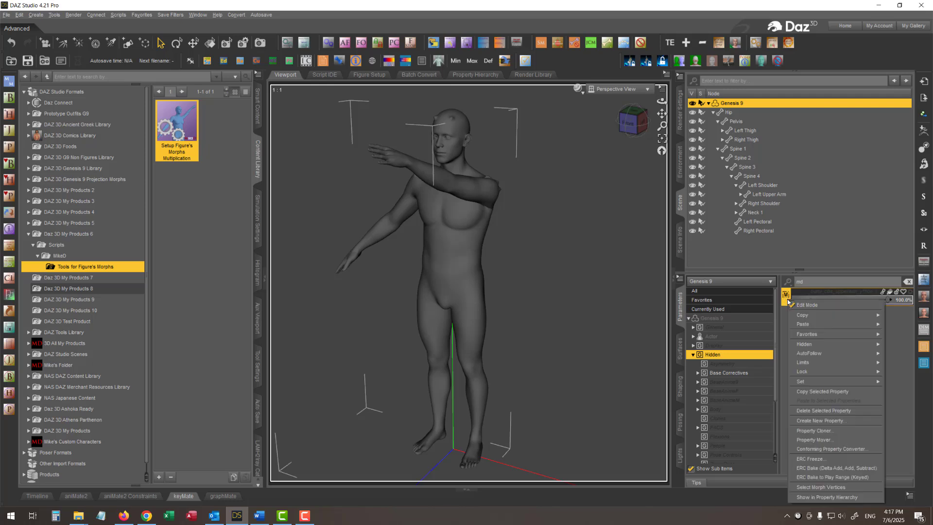
pyautogui.click(809, 498)
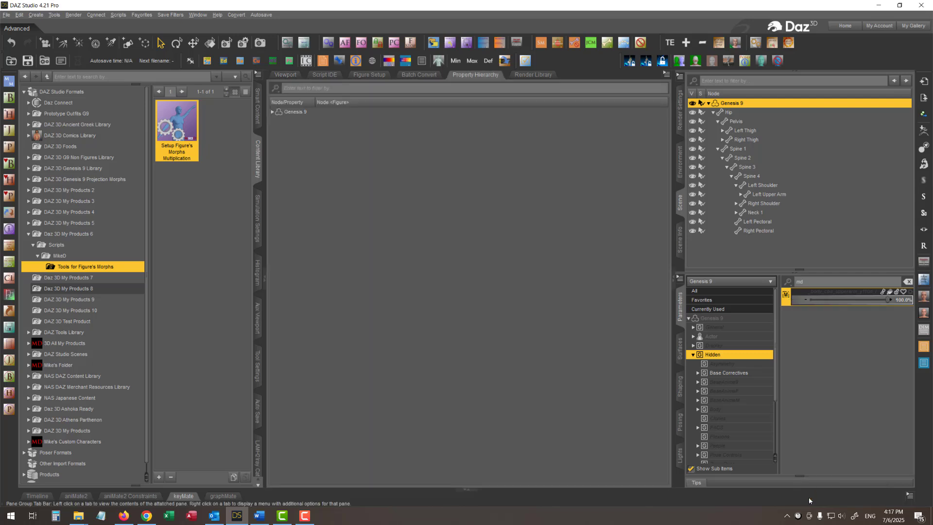
# - Examine the MDLD_body_cbs_upperarm_y110n_l morph's first- and second-stage controllers and the attributes of both ERC links
pyautogui.doubleClick(317, 102)
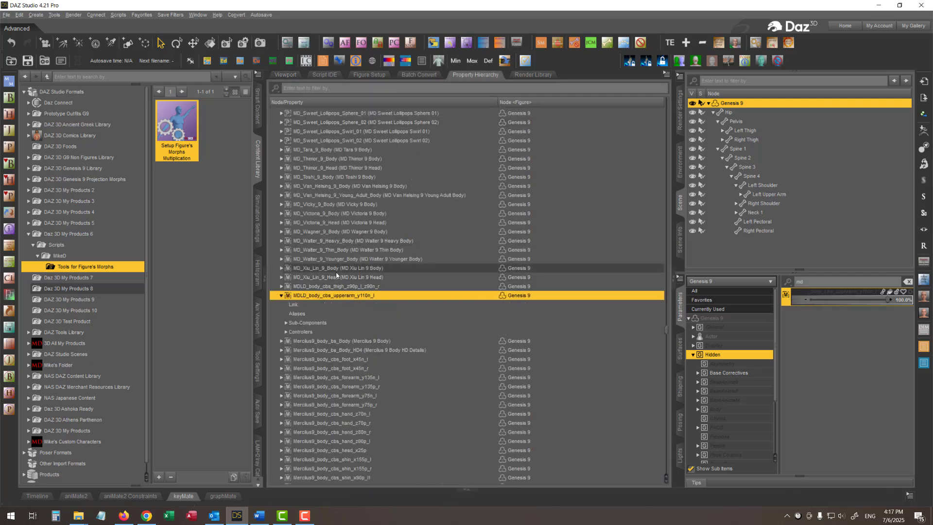
pyautogui.click(283, 296)
pyautogui.scroll(-4, 284, 263)
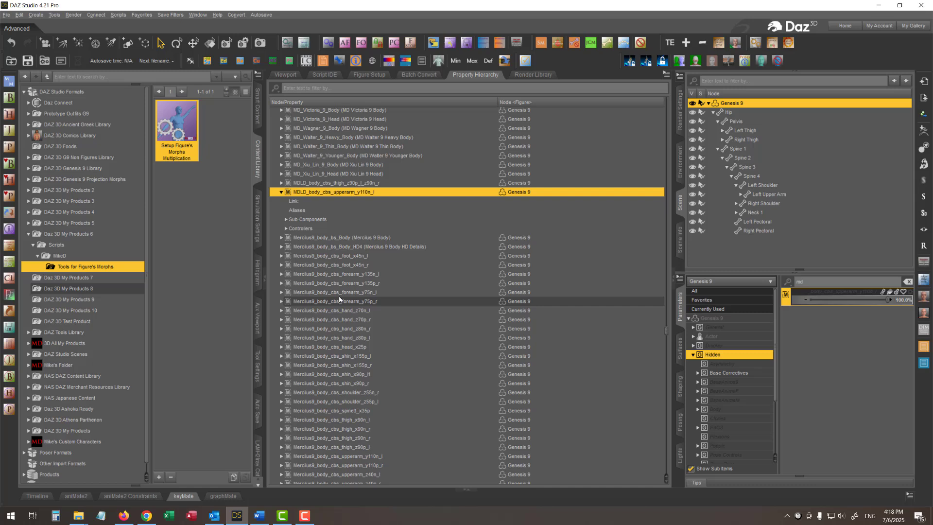
pyautogui.click(286, 229)
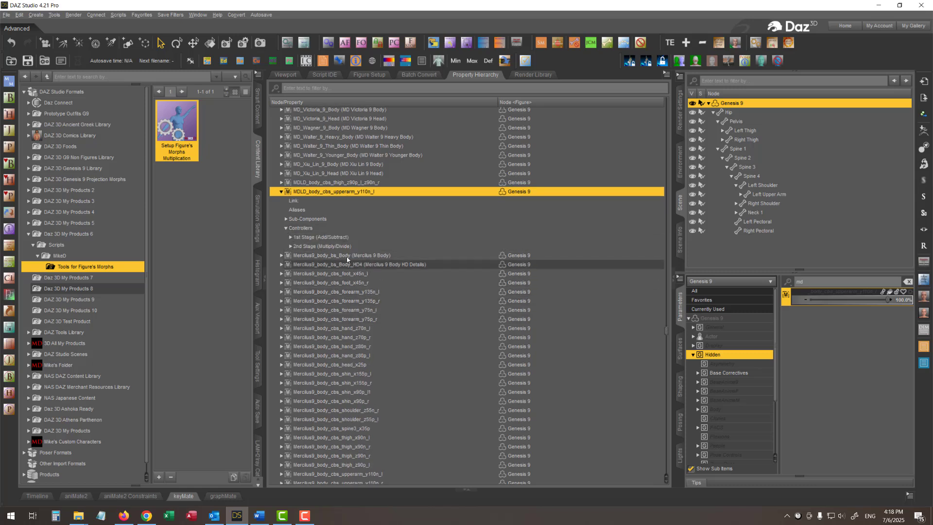
pyautogui.click(290, 238)
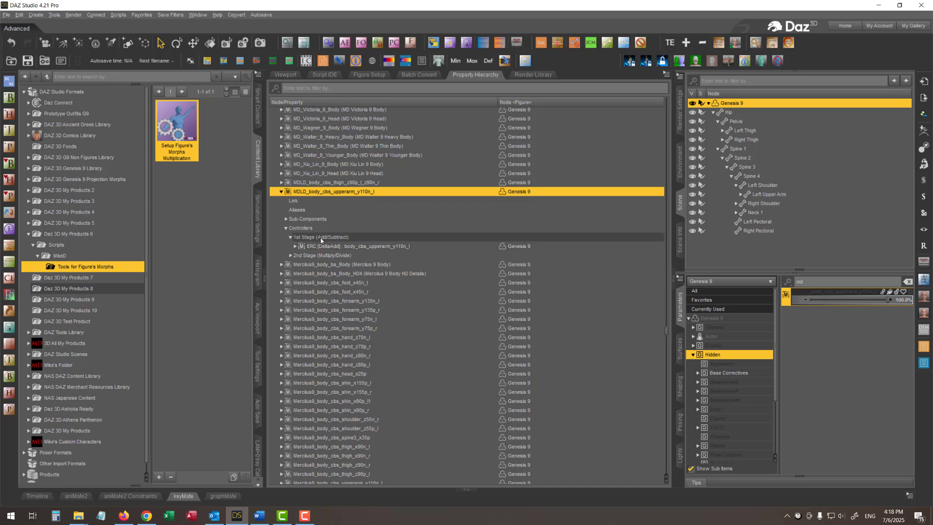
pyautogui.click(296, 247)
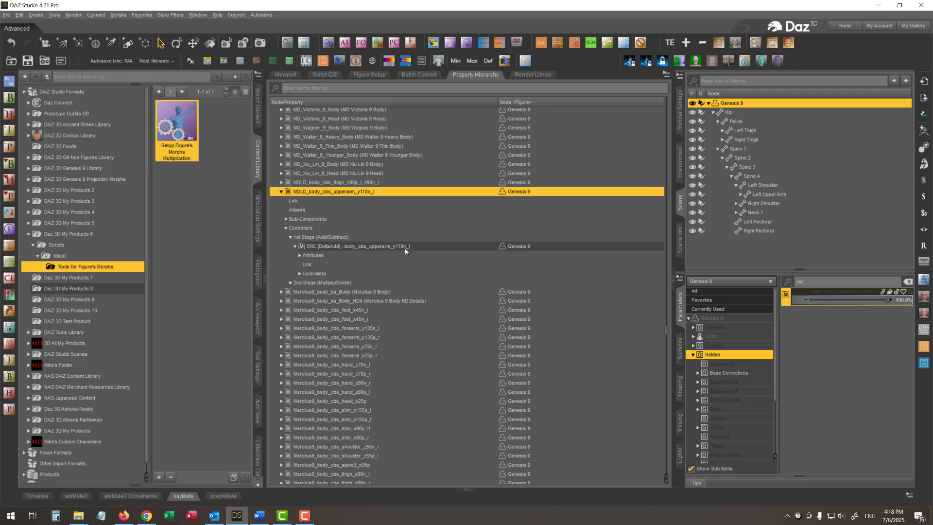
pyautogui.click(290, 282)
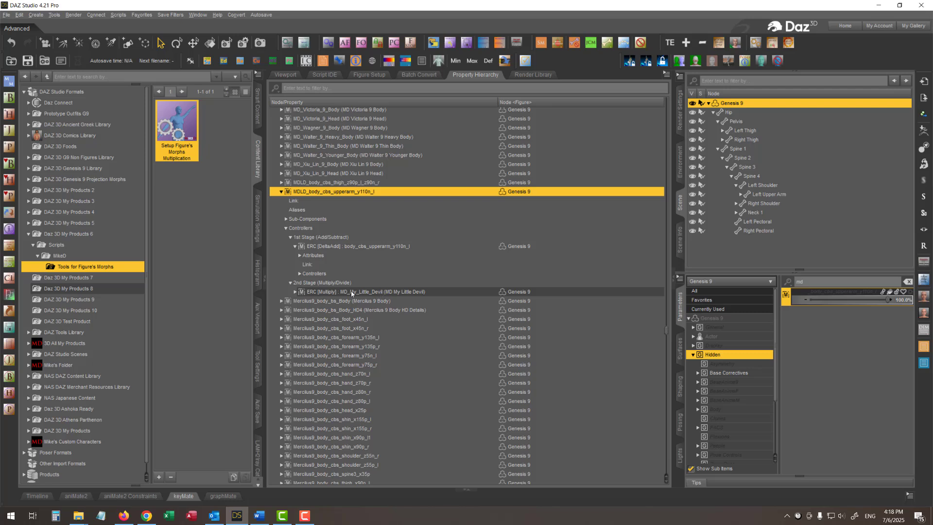
pyautogui.click(295, 292)
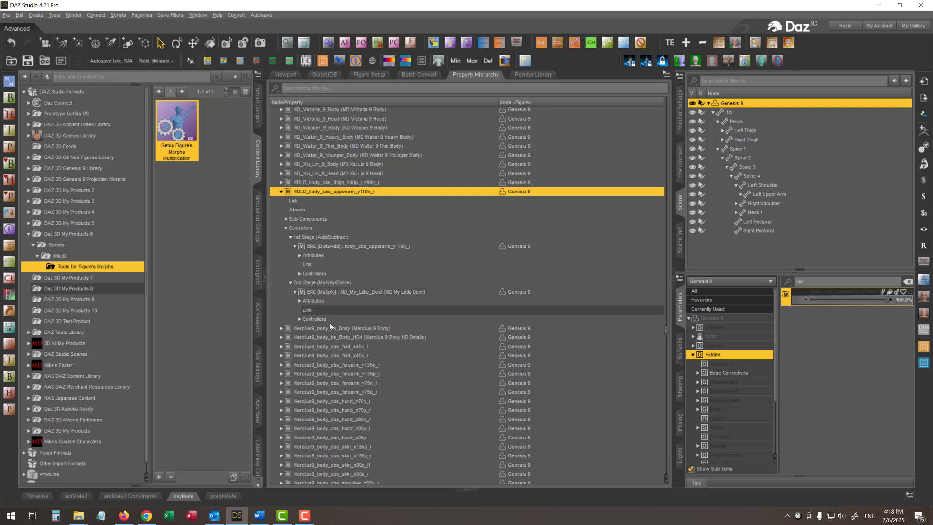
pyautogui.click(300, 255)
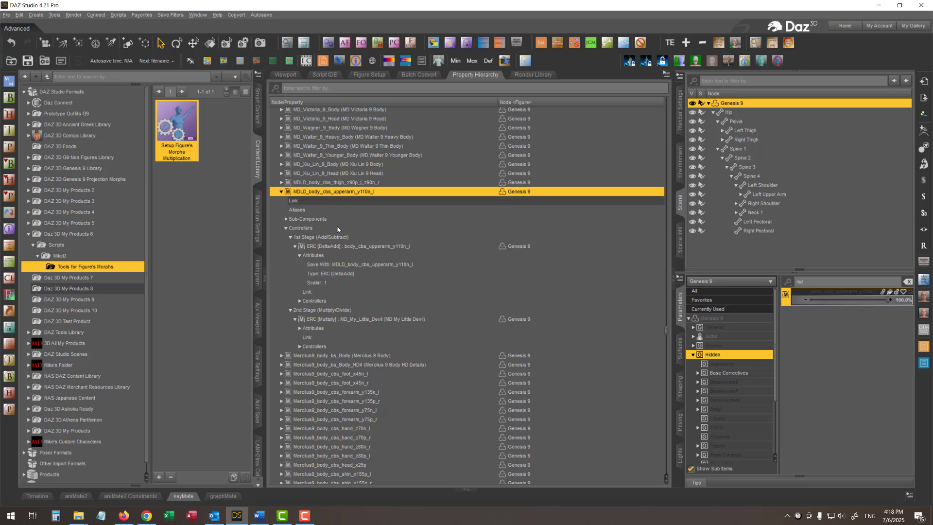
pyautogui.click(299, 328)
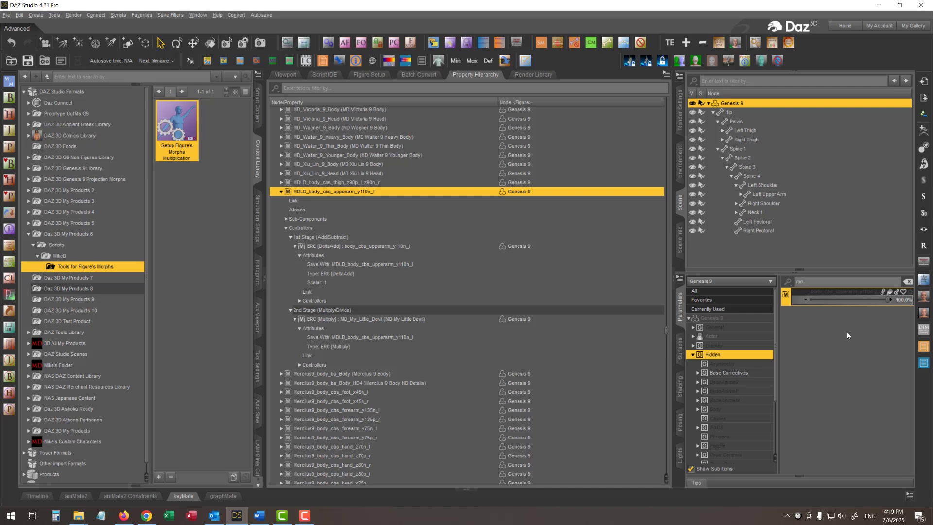
# - Return to the viewport with the property filter cleared and set the left upper arm's Front-Back rotation to 0
pyautogui.click(908, 281)
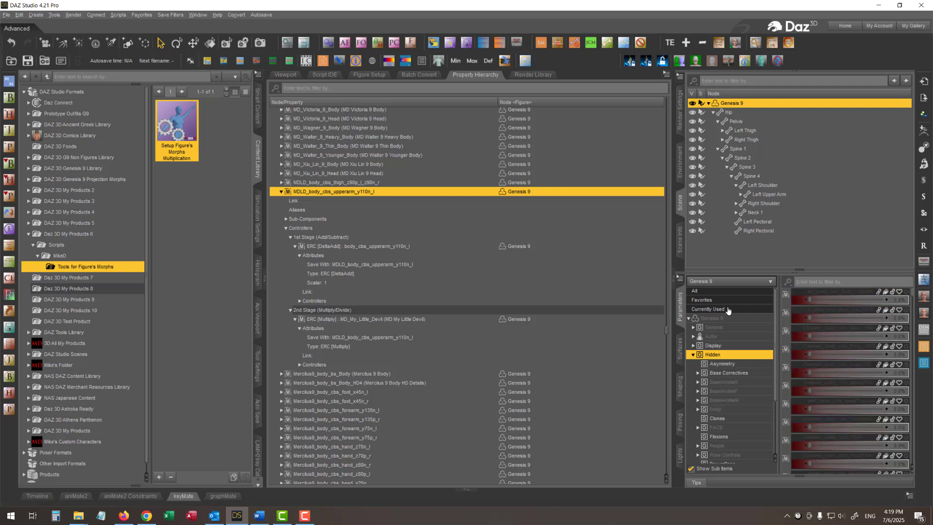
pyautogui.click(287, 75)
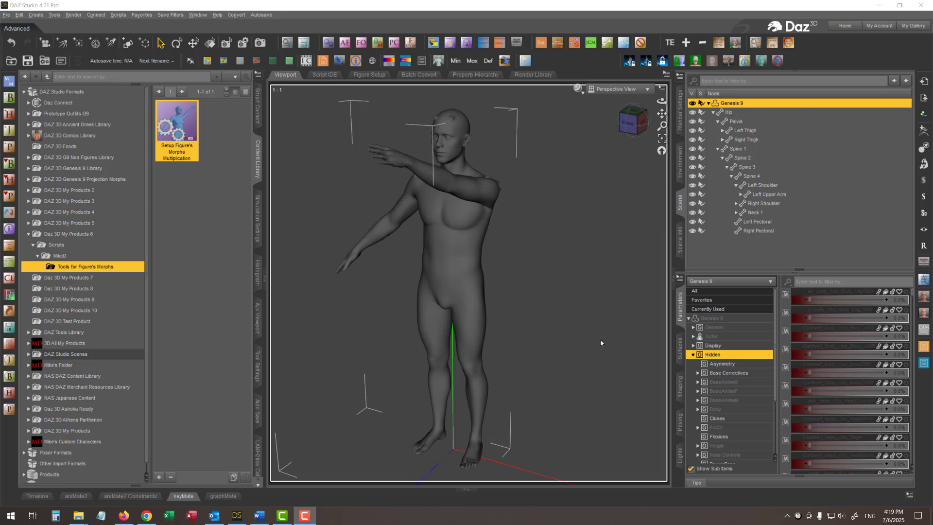
pyautogui.click(474, 187)
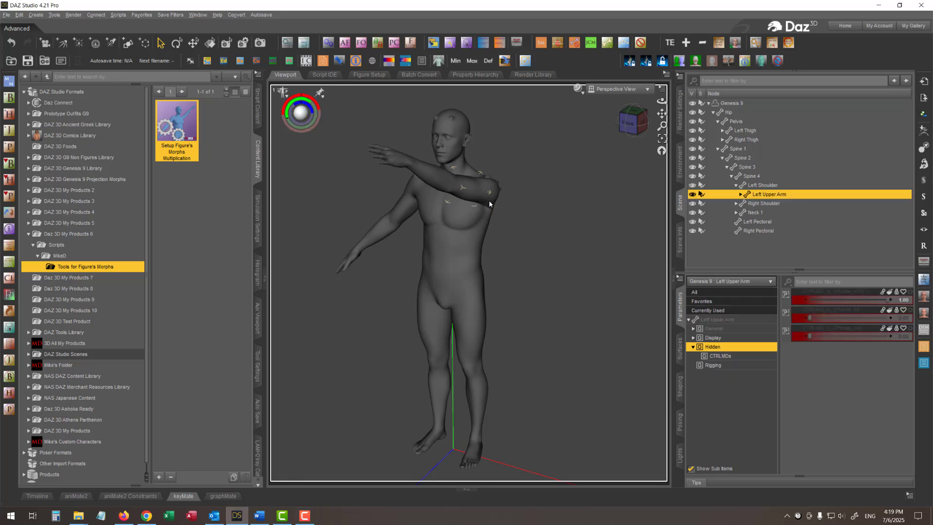
pyautogui.click(717, 321)
pyautogui.moveTo(846, 409); pyautogui.dragTo(832, 407)
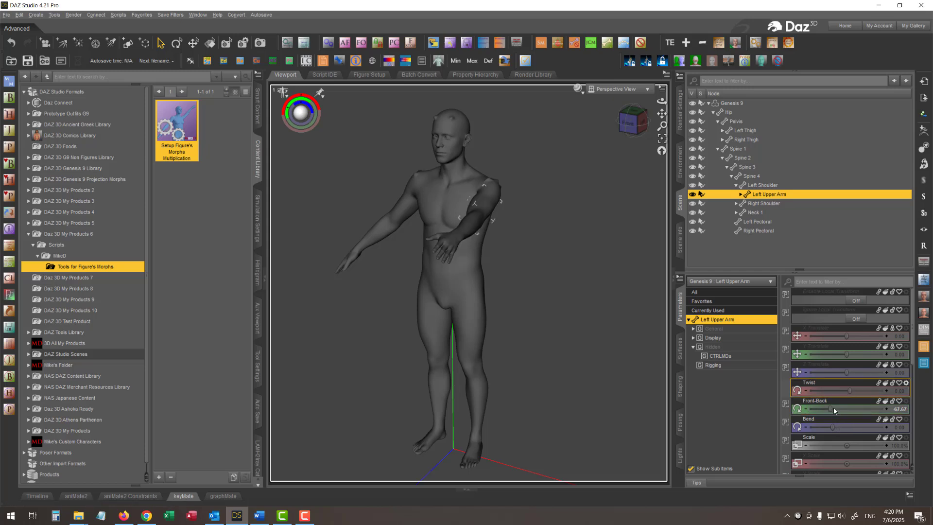
pyautogui.click(854, 410)
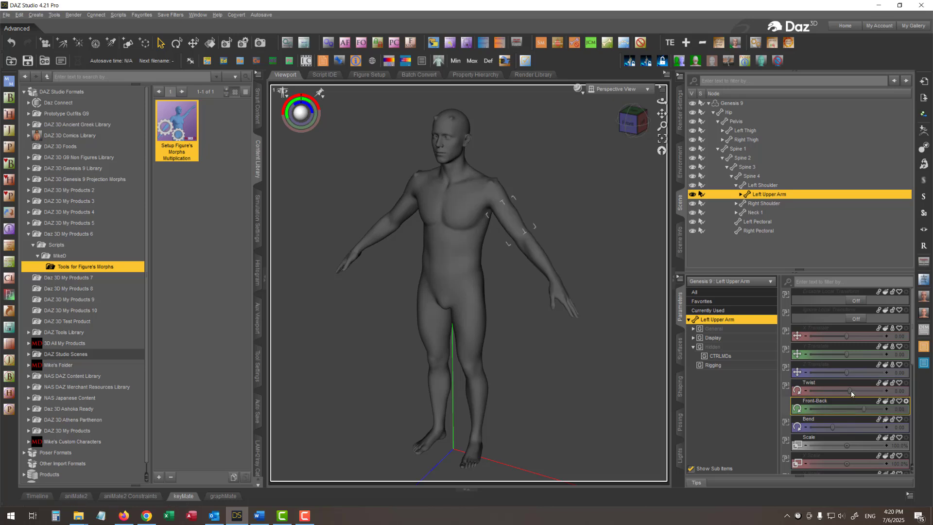
# - Set the left upper arm's Twist rotation to 80 and list only its currently used parameters
pyautogui.moveTo(850, 391); pyautogui.dragTo(780, 388)
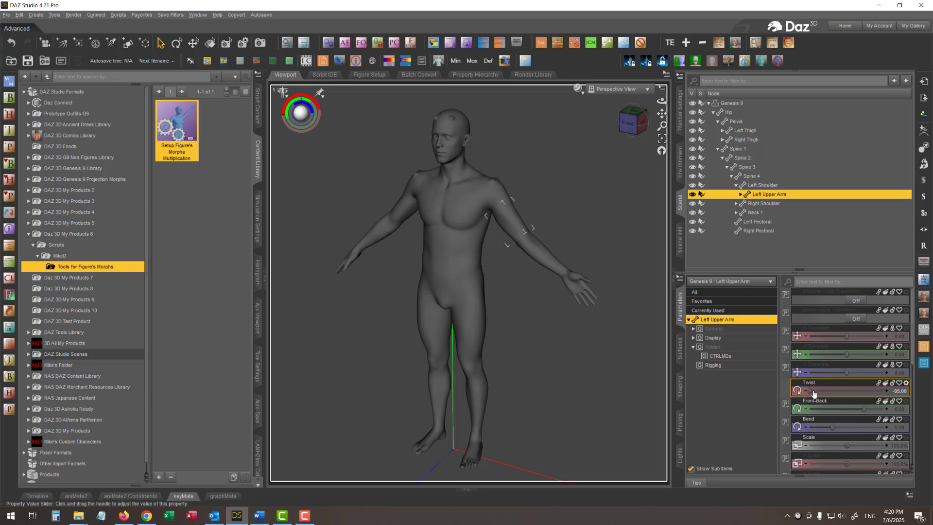
pyautogui.moveTo(787, 390); pyautogui.dragTo(905, 391)
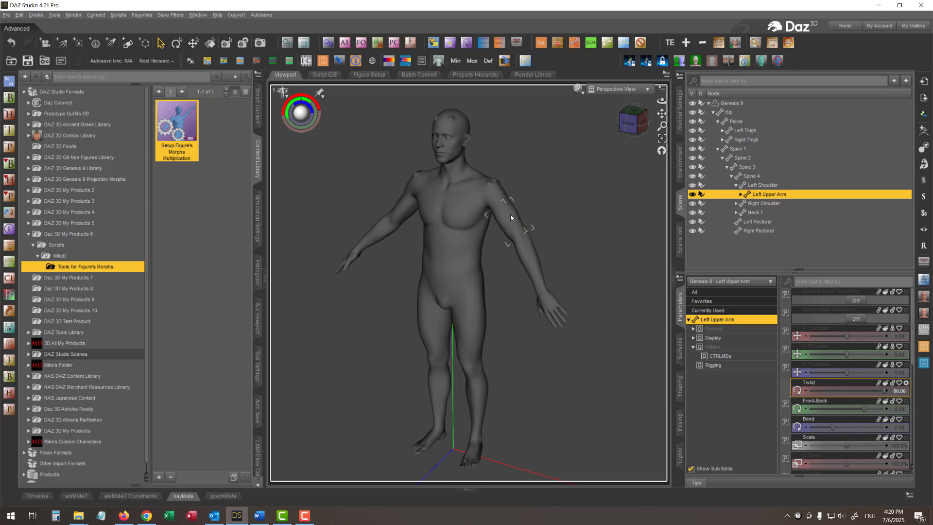
pyautogui.click(702, 312)
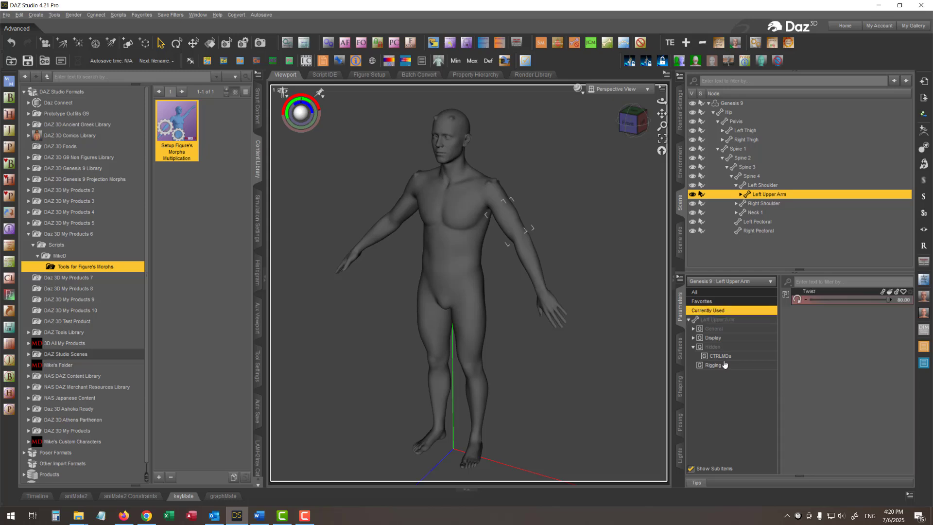
# - Load MDLD_body_cbs_upperarm_x80p_l.obj as a morph on the Genesis 9 figure with Morph Loader Pro's RevDef_DeltasOnly preset
pyautogui.click(727, 103)
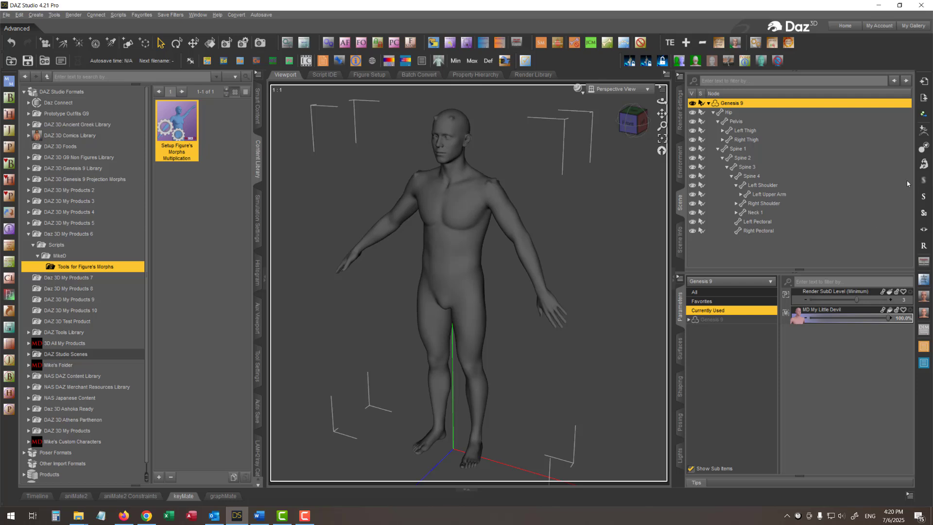
pyautogui.click(923, 164)
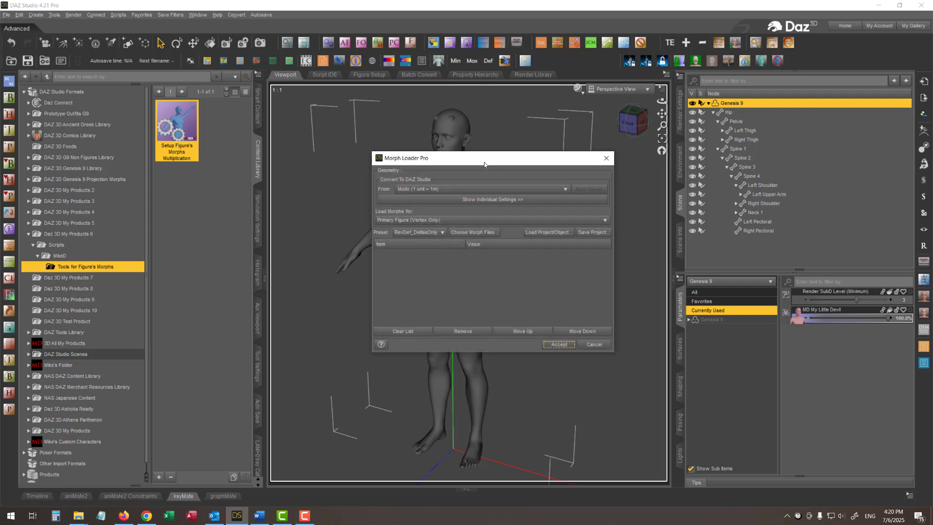
pyautogui.click(473, 232)
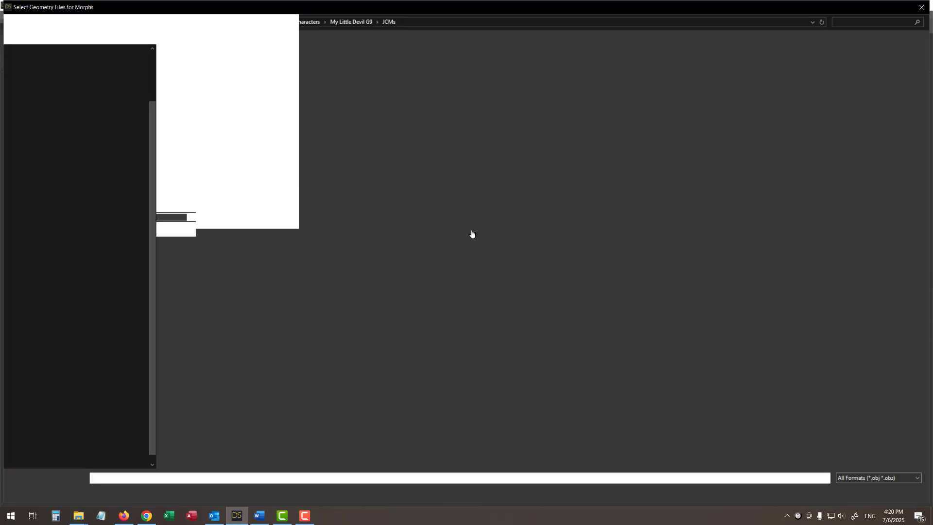
pyautogui.click(252, 73)
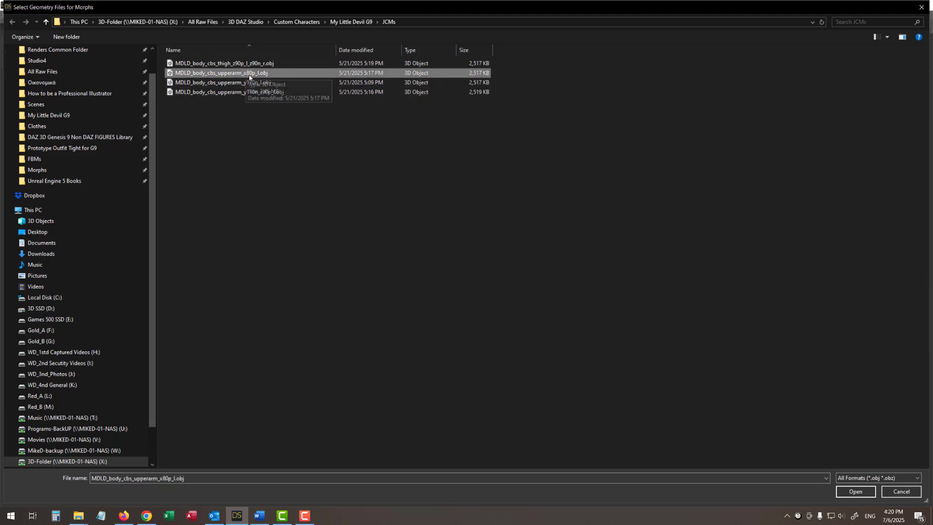
pyautogui.click(855, 492)
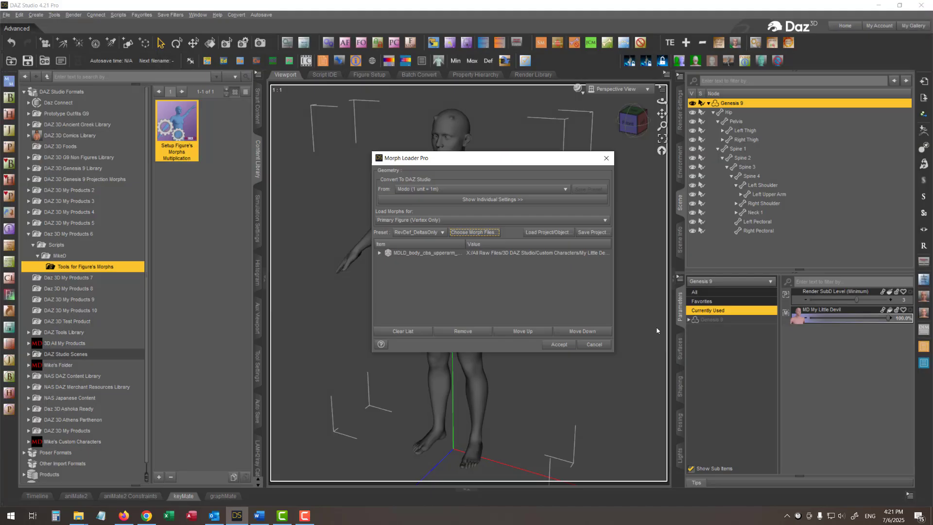
pyautogui.click(378, 253)
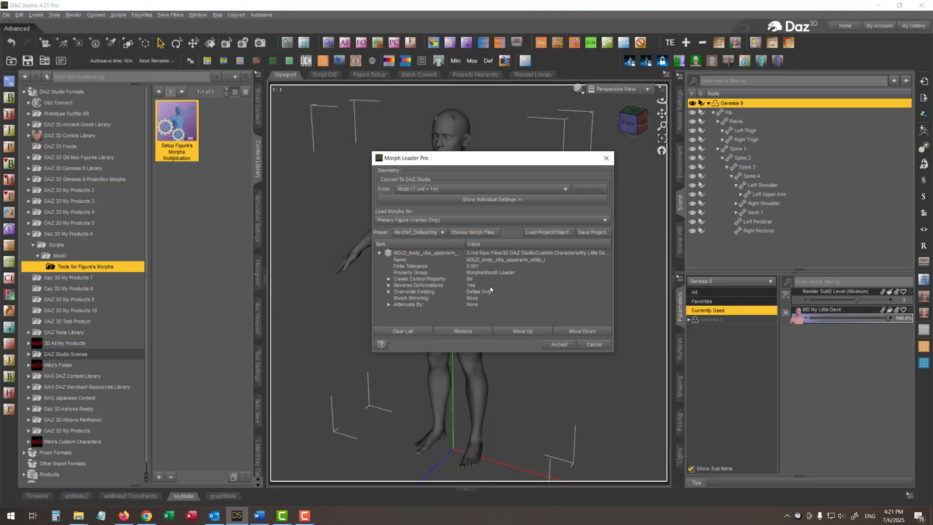
pyautogui.click(558, 344)
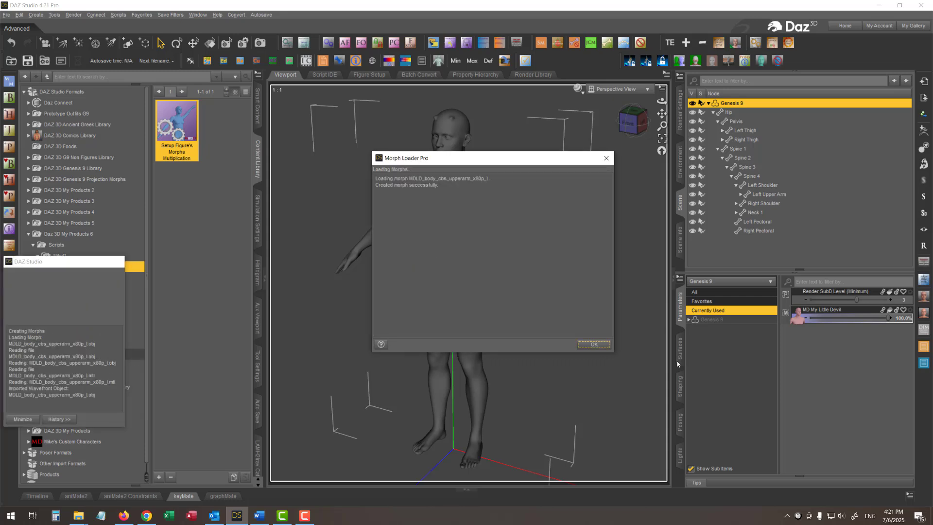
pyautogui.click(593, 344)
# - Set up the MDLD_body_cbs_upperarm_x80p_l morph as a hidden corrective controlled by the node's rotation, with MD My Little Devil as multiplier
pyautogui.click(688, 320)
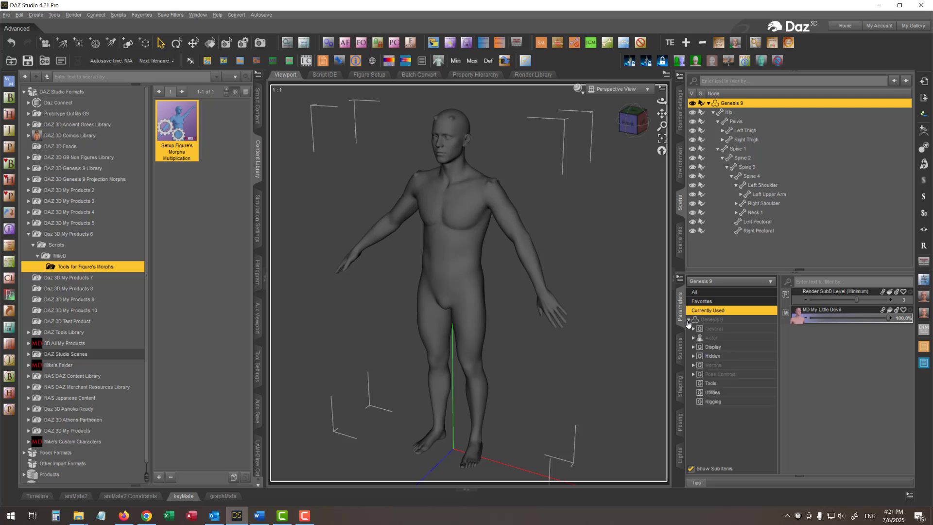
pyautogui.click(709, 367)
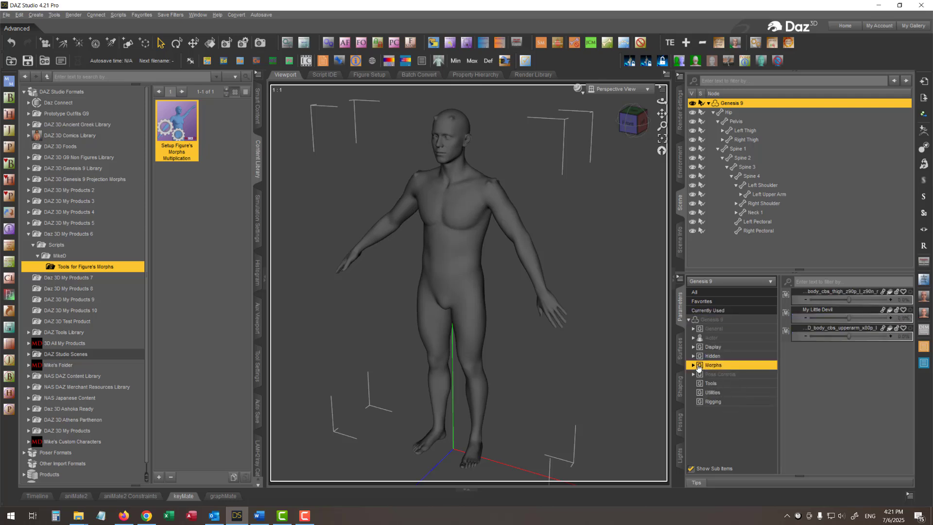
pyautogui.click(693, 364)
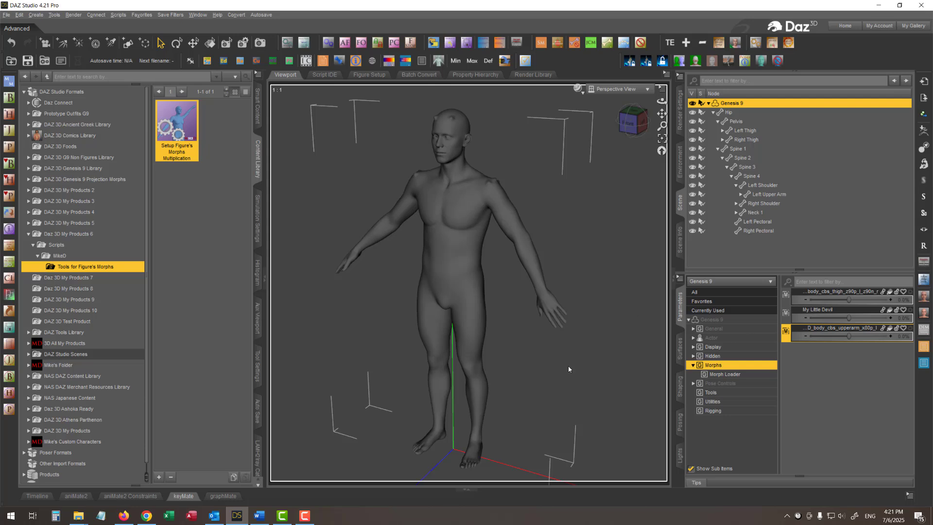
pyautogui.doubleClick(185, 121)
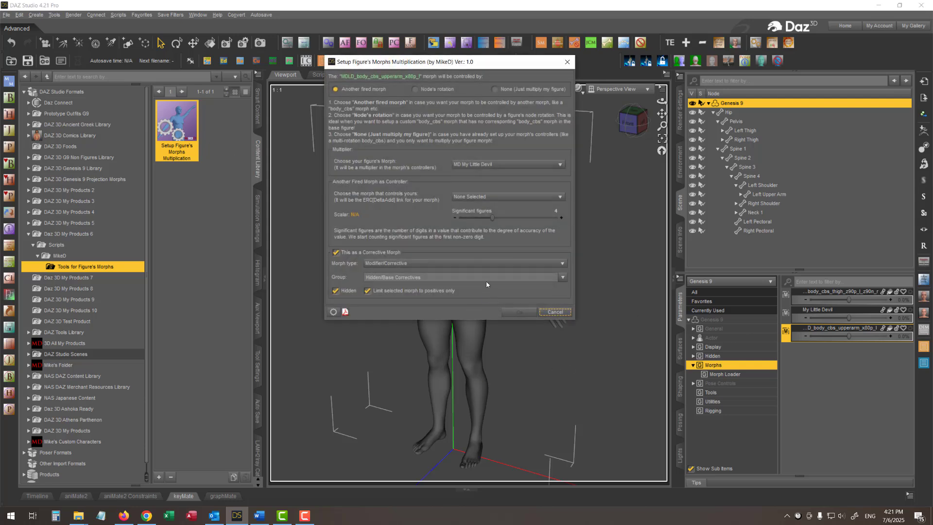
pyautogui.click(440, 90)
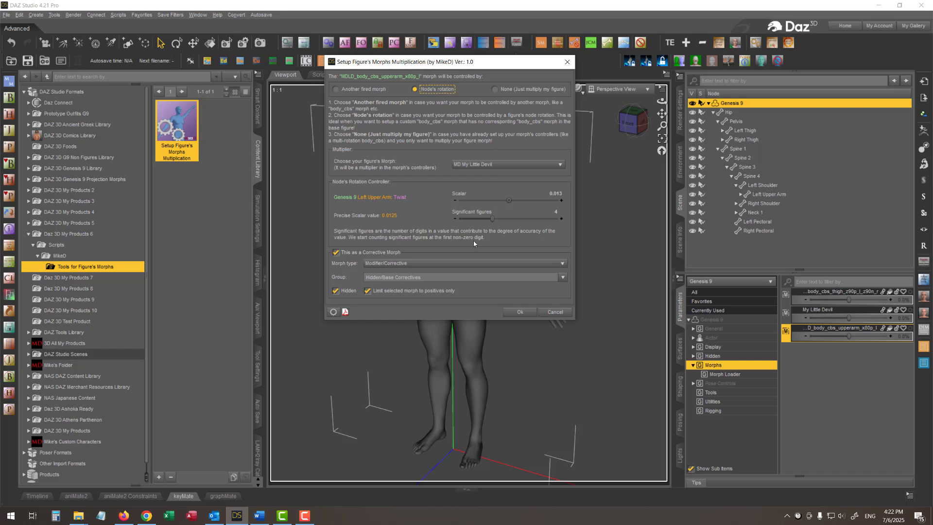
pyautogui.click(520, 311)
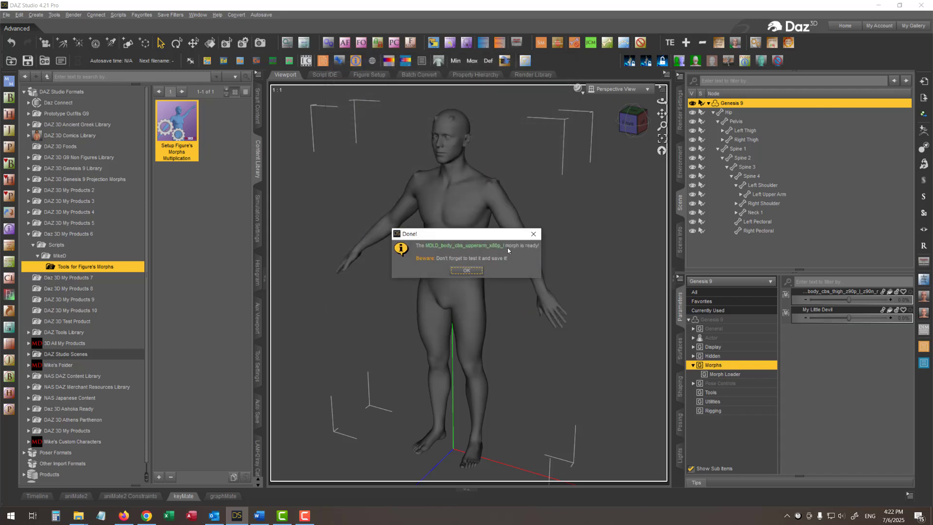
pyautogui.click(467, 270)
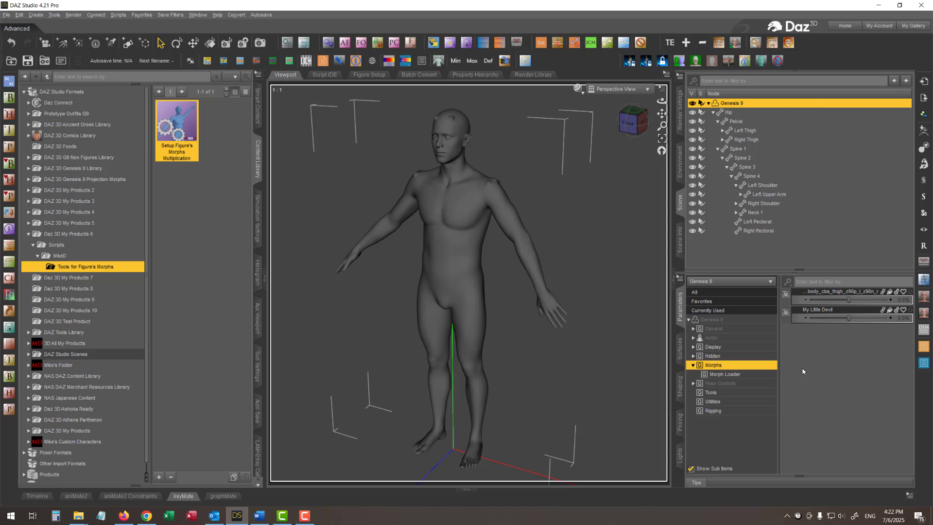
# - Test the left upper arm corrective among Genesis 9's currently used parameters by varying MD My Little Devil and returning it to 100%
pyautogui.click(514, 215)
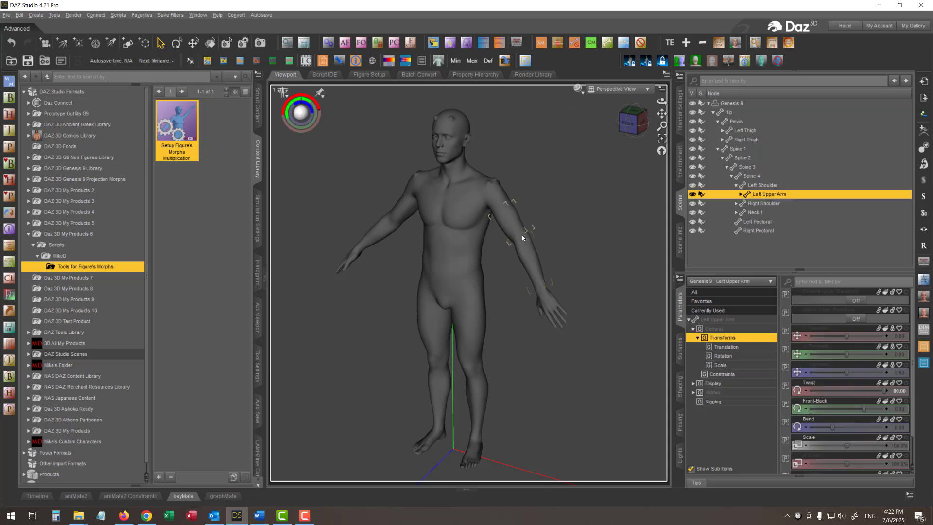
pyautogui.click(713, 311)
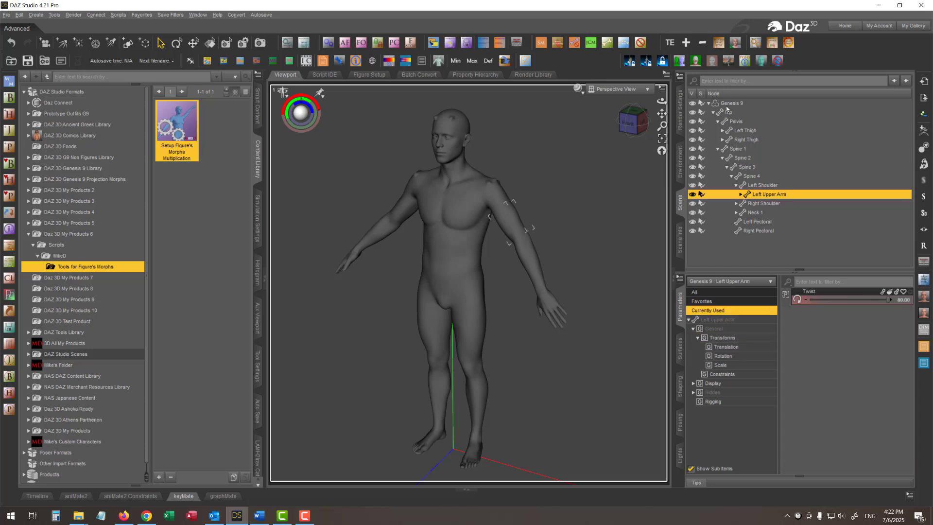
pyautogui.click(725, 319)
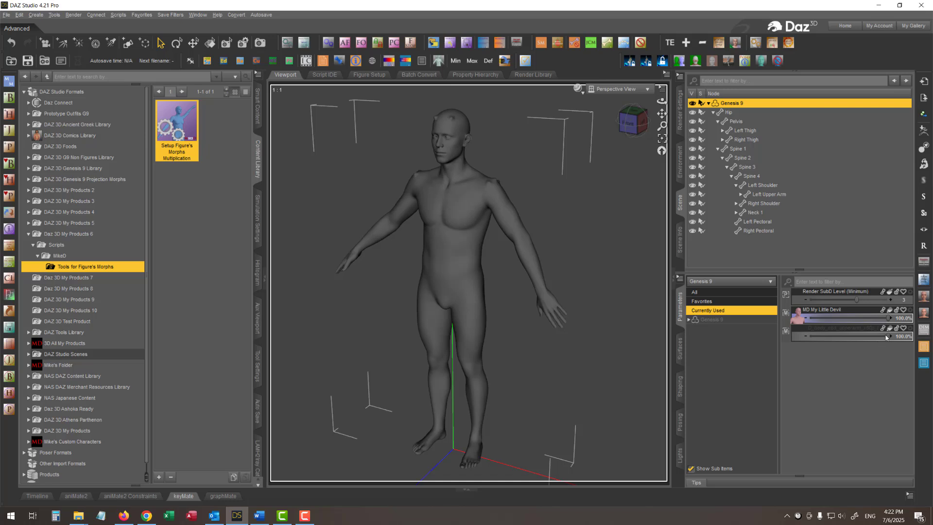
pyautogui.moveTo(890, 318)
pyautogui.mouseDown()
pyautogui.moveTo(816, 318)
pyautogui.moveTo(895, 315)
pyautogui.mouseUp()
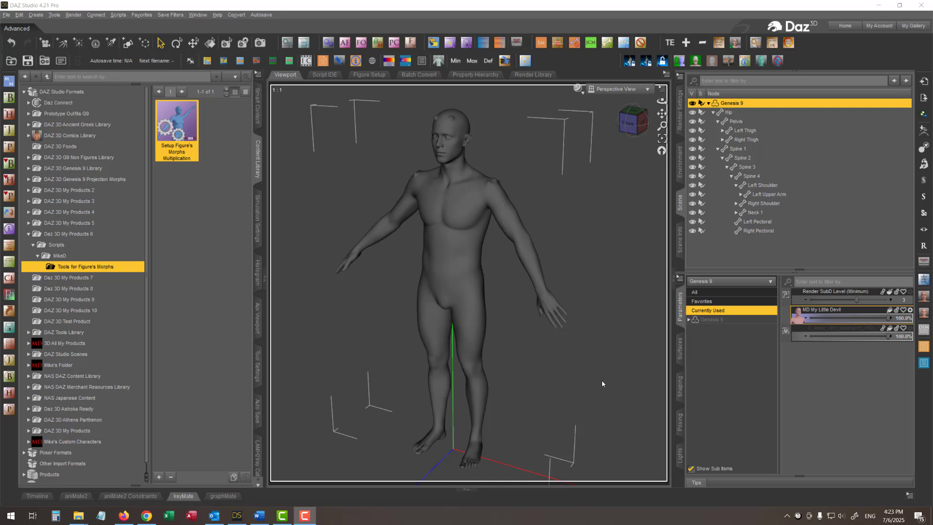
# - Reset the left upper arm's Twist rotation to 0
pyautogui.click(511, 215)
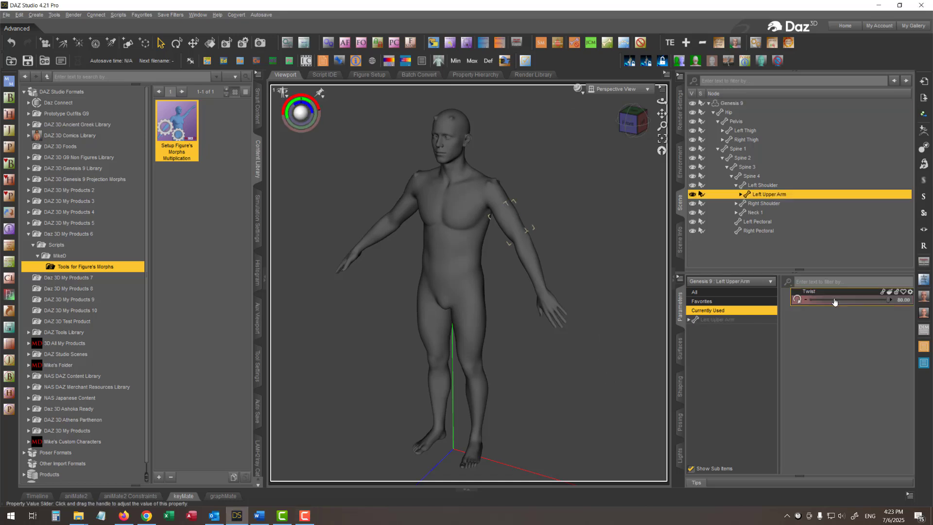
pyautogui.hotkey('ctrl', 'z')
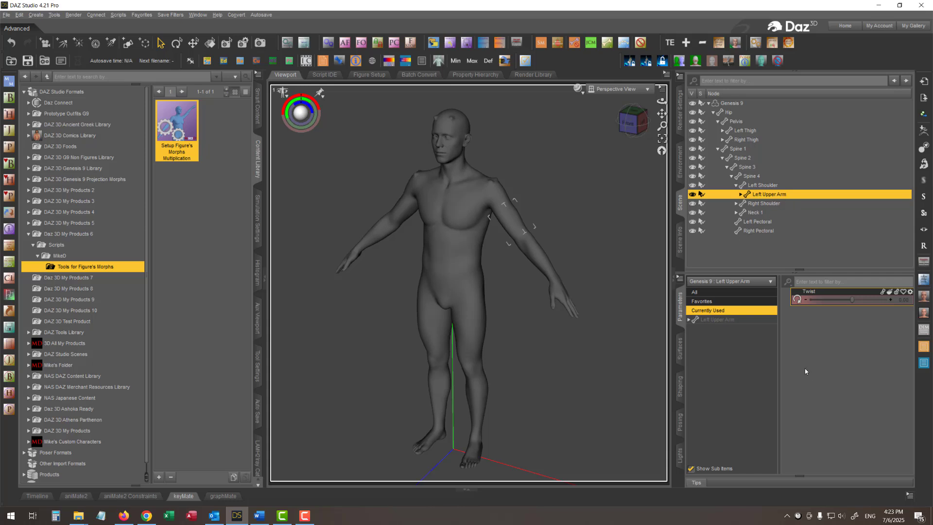
# - Set the Side-Side rotation to 90 on the left thigh and -90 on the right thigh
pyautogui.click(476, 324)
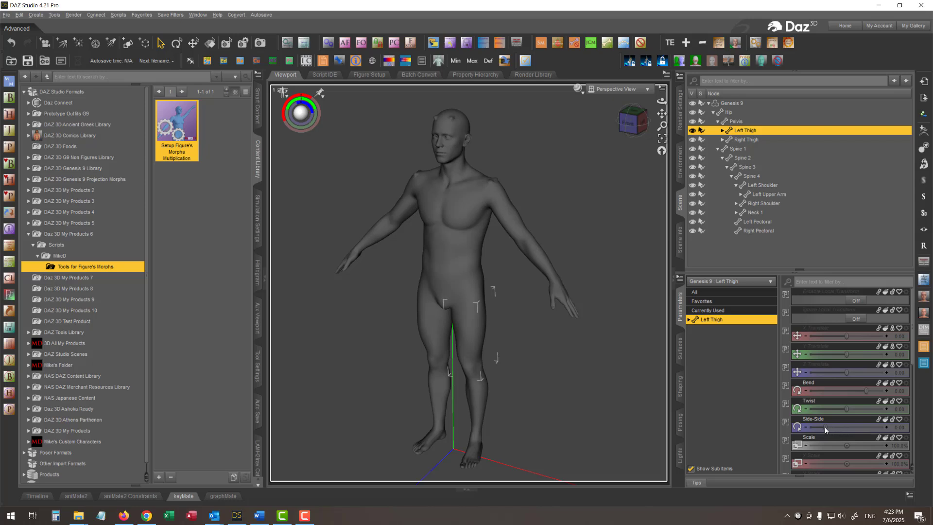
pyautogui.moveTo(825, 427); pyautogui.dragTo(885, 427)
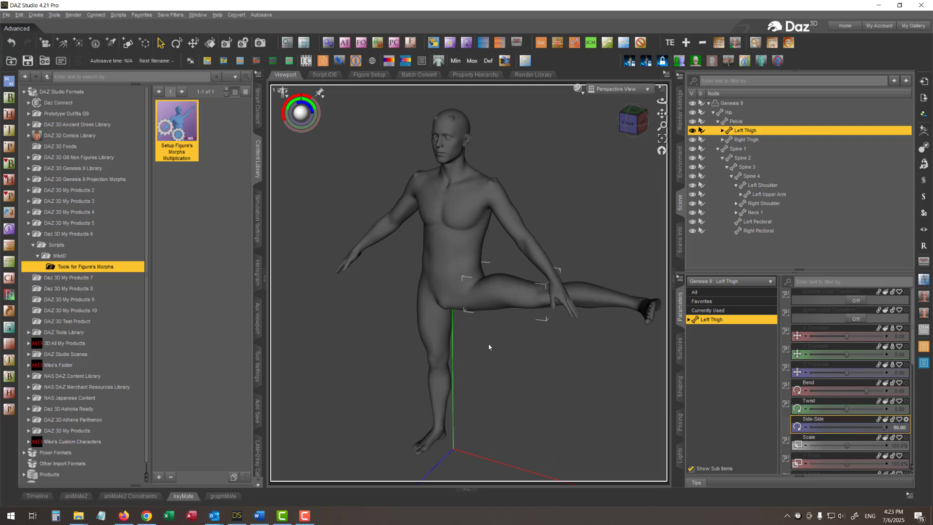
pyautogui.click(441, 327)
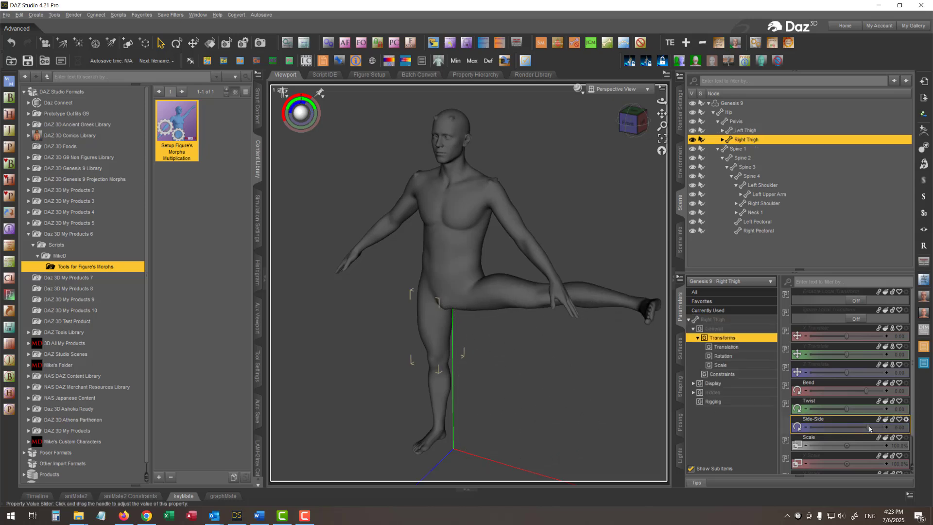
pyautogui.moveTo(869, 426); pyautogui.dragTo(808, 427)
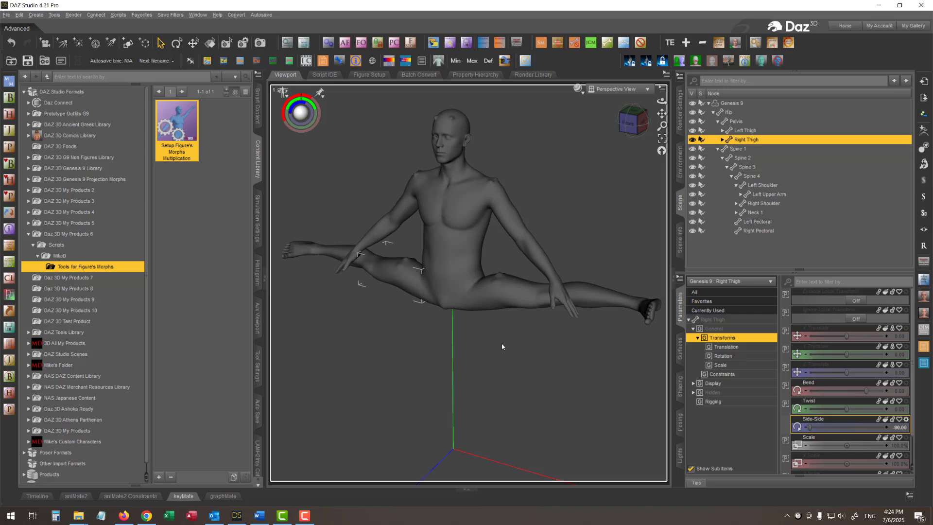
# - Check how the thigh z90p_l_z90n_r morph among Genesis 9's currently used parameters responds to varying MD My Little Devil, ending at 100%
pyautogui.click(712, 311)
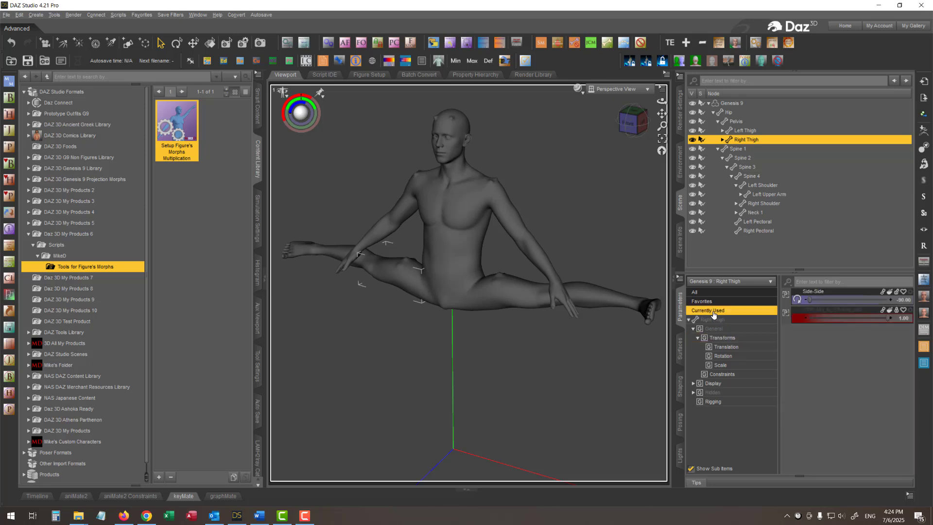
pyautogui.click(734, 104)
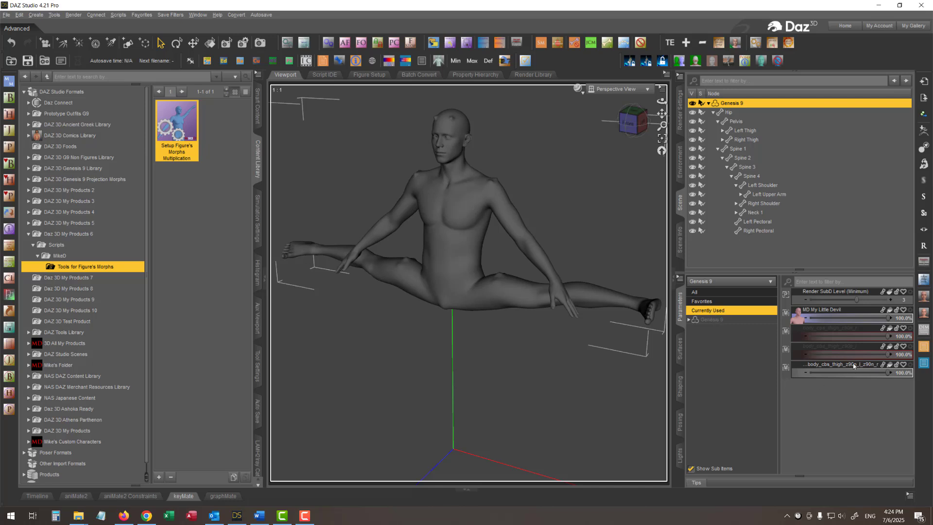
pyautogui.click(822, 368)
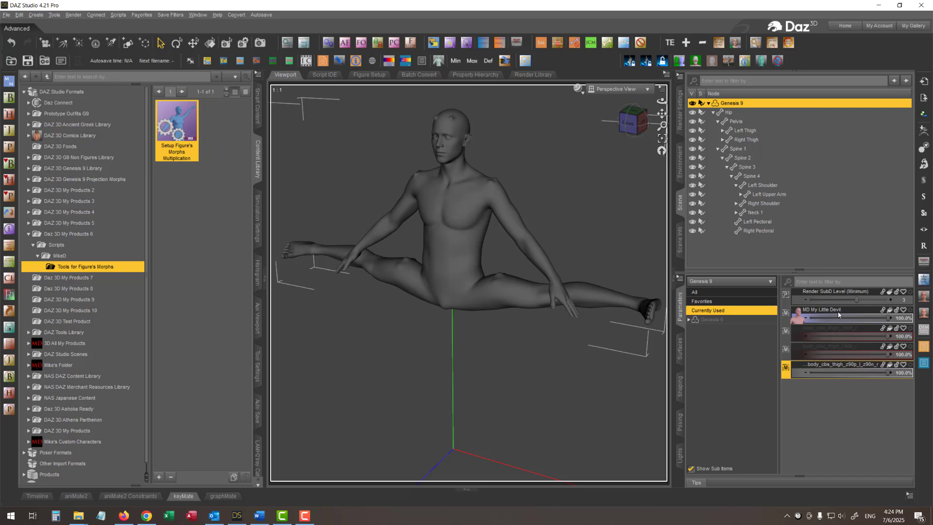
pyautogui.click(888, 319)
pyautogui.moveTo(888, 319)
pyautogui.mouseDown()
pyautogui.moveTo(816, 319)
pyautogui.moveTo(889, 319)
pyautogui.mouseUp()
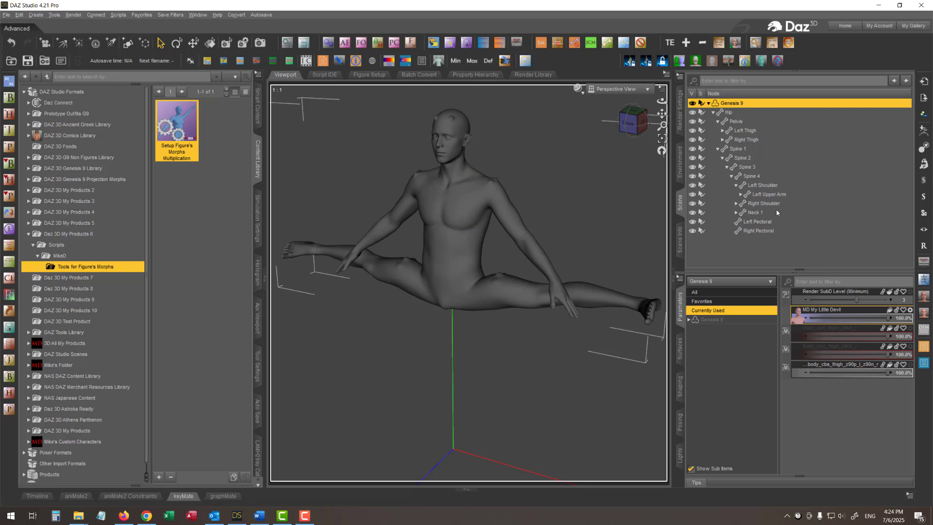
# - Set up the MDLD_body_cbs_thigh_z90p_l_z90n_r morph as a hidden corrective using None (Just multiply my figure), with MD My Little Devil as multiplier
pyautogui.click(786, 368)
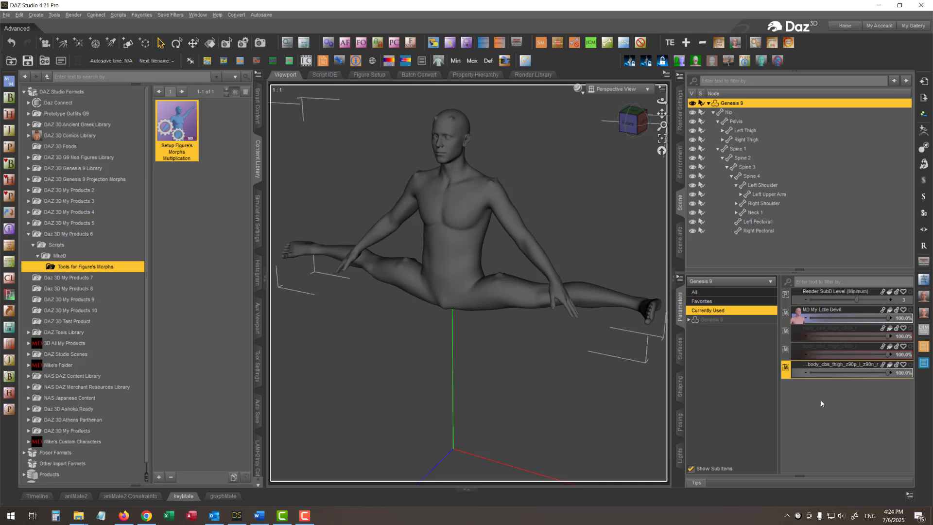
pyautogui.doubleClick(185, 126)
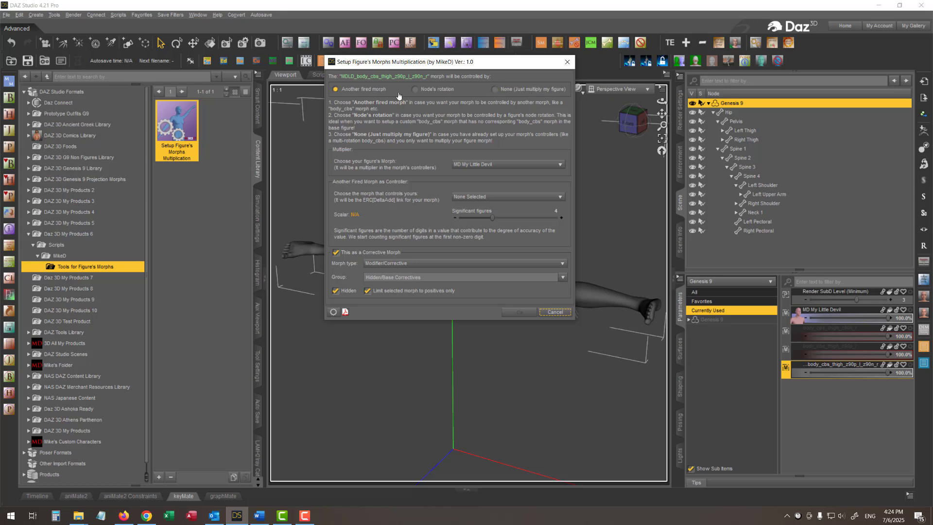
pyautogui.click(508, 91)
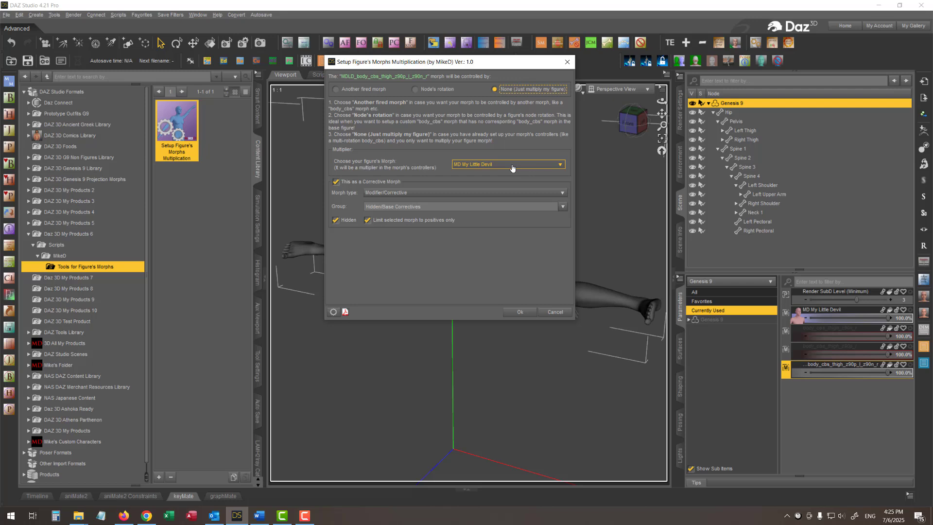
pyautogui.click(494, 165)
pyautogui.click(494, 166)
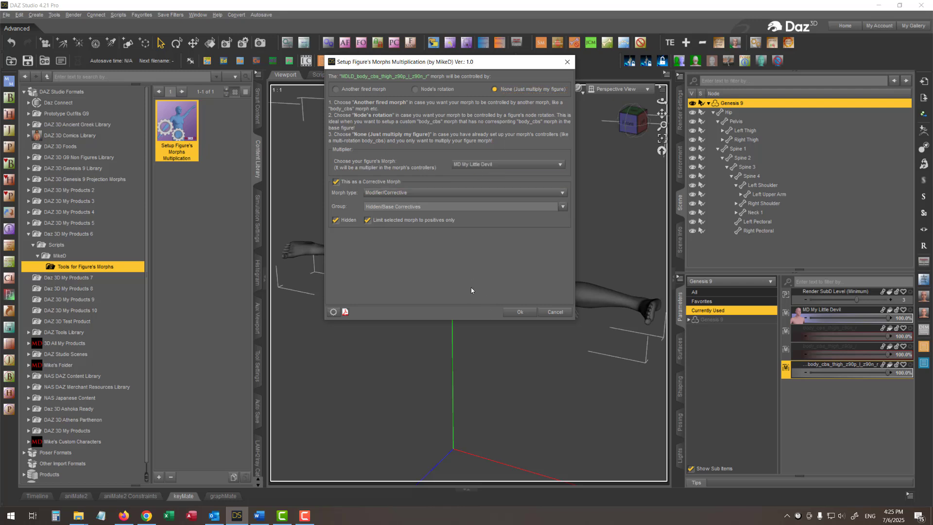
pyautogui.click(517, 310)
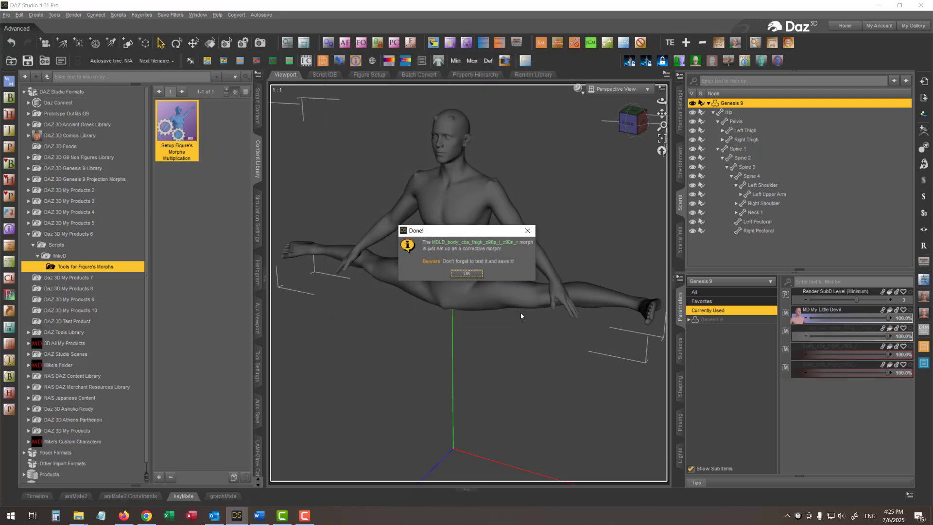
pyautogui.click(467, 273)
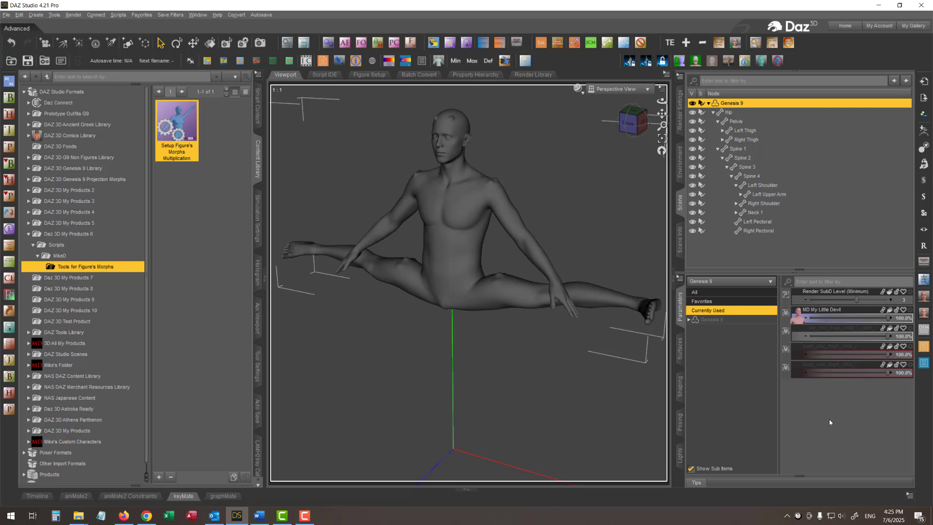
# - Test the thigh corrective by lowering MD My Little Devil to about 8.7% and restoring it to 100%
pyautogui.moveTo(888, 318); pyautogui.dragTo(817, 319)
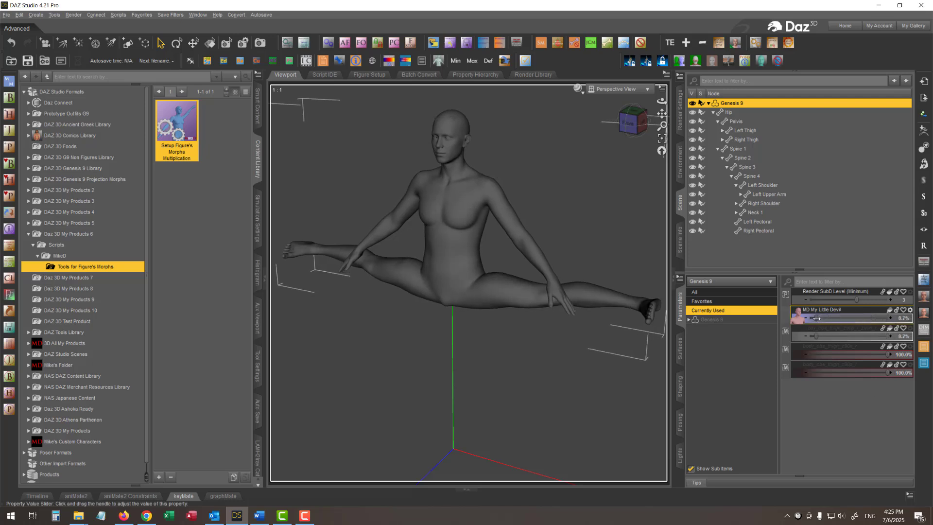
pyautogui.hotkey('ctrl', 'z')
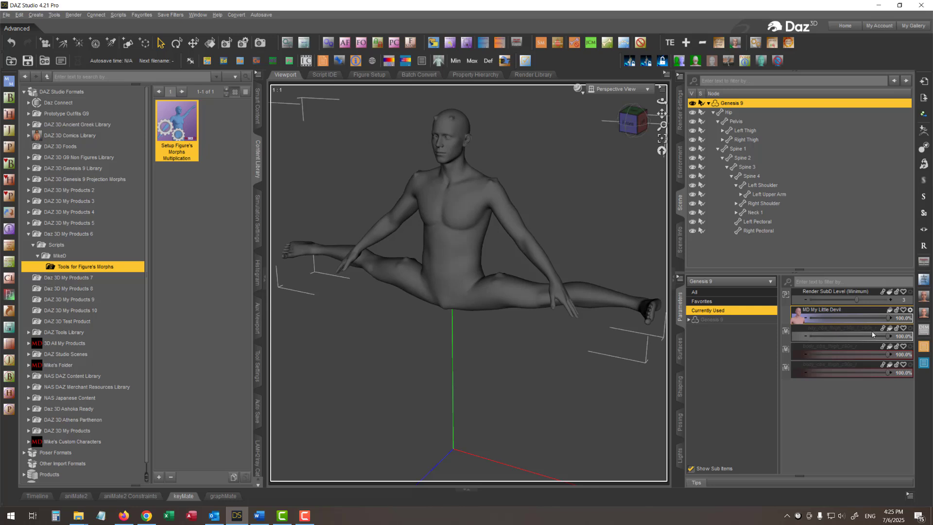
pyautogui.moveTo(888, 318)
pyautogui.mouseDown()
pyautogui.moveTo(816, 319)
pyautogui.moveTo(890, 318)
pyautogui.mouseUp()
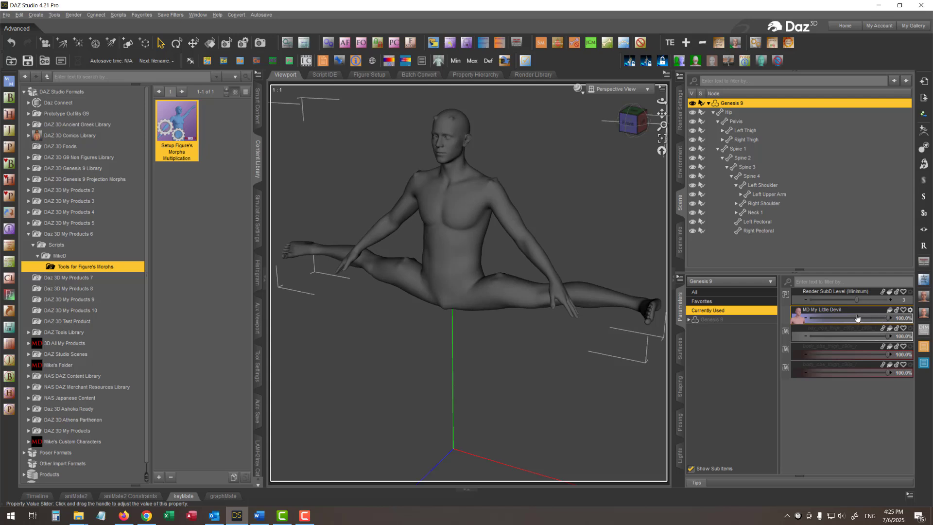
pyautogui.moveTo(857, 319)
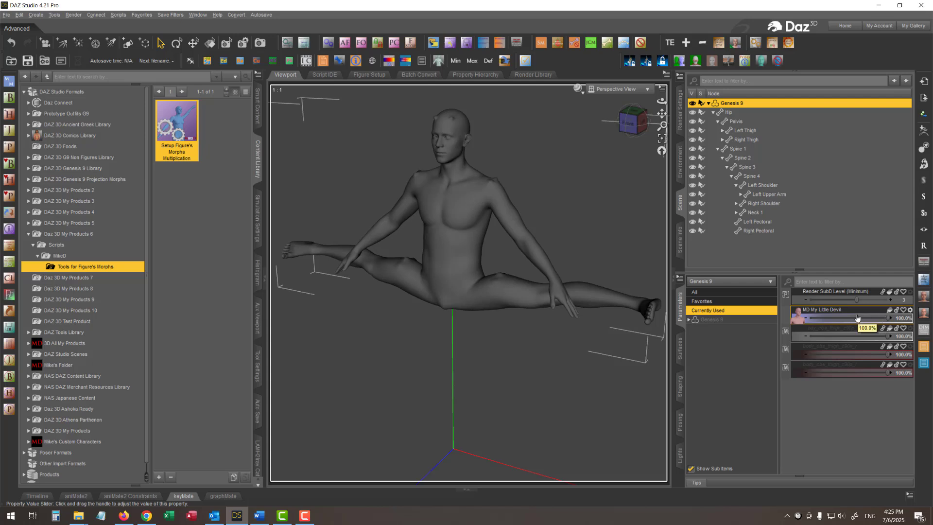